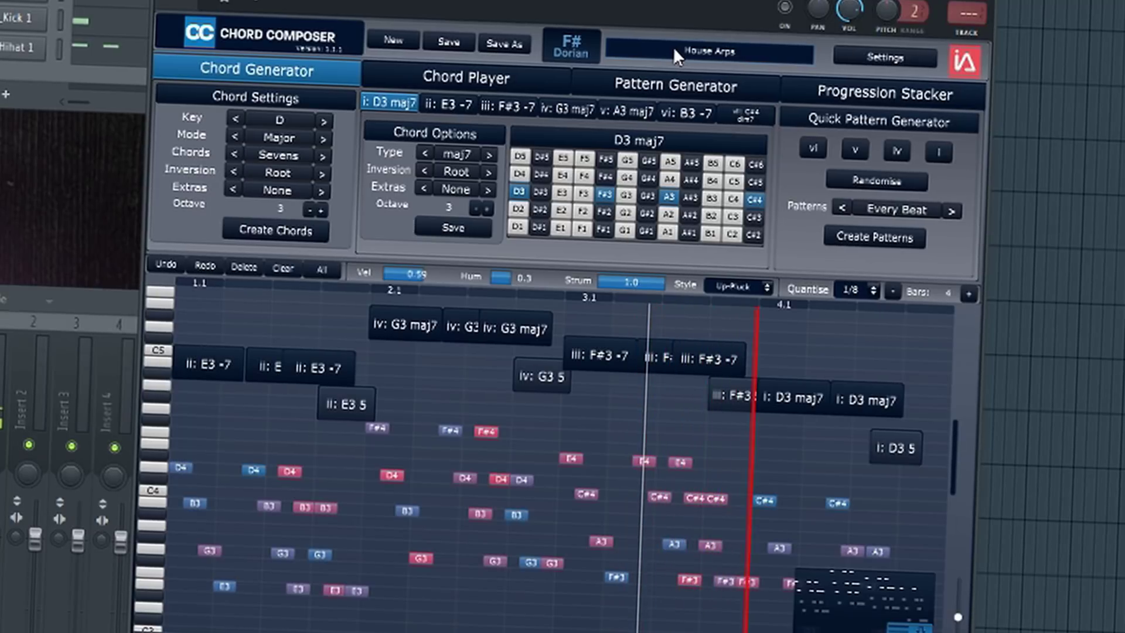
# - Load the factory Slow Arps preset from the Arps category
pyautogui.click(675, 53)
pyautogui.moveTo(709, 69)
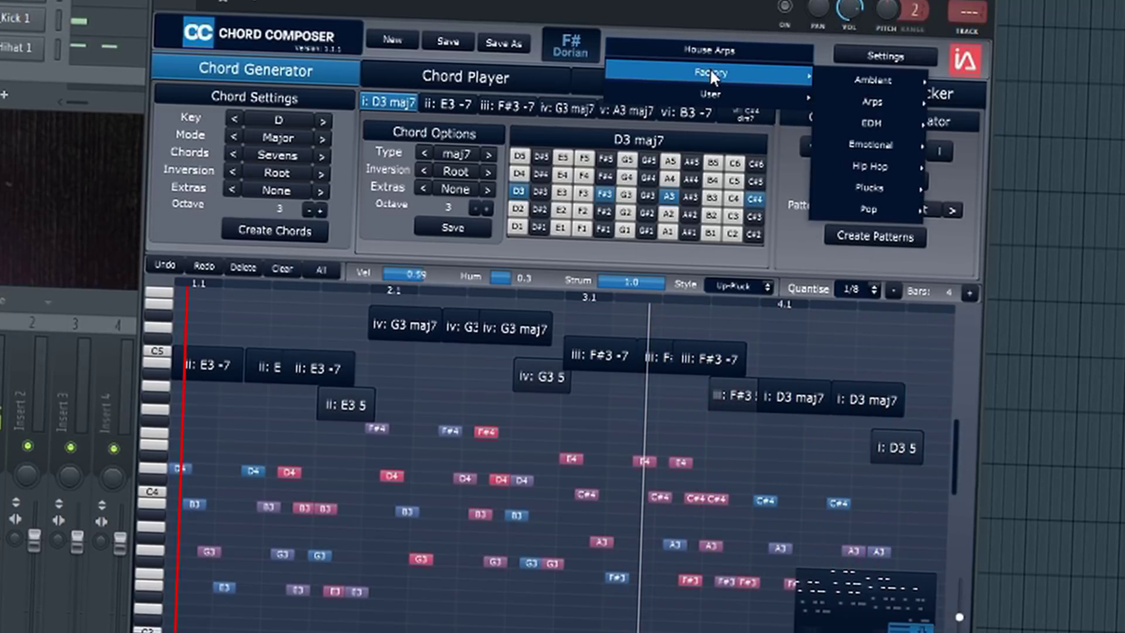
pyautogui.moveTo(870, 109)
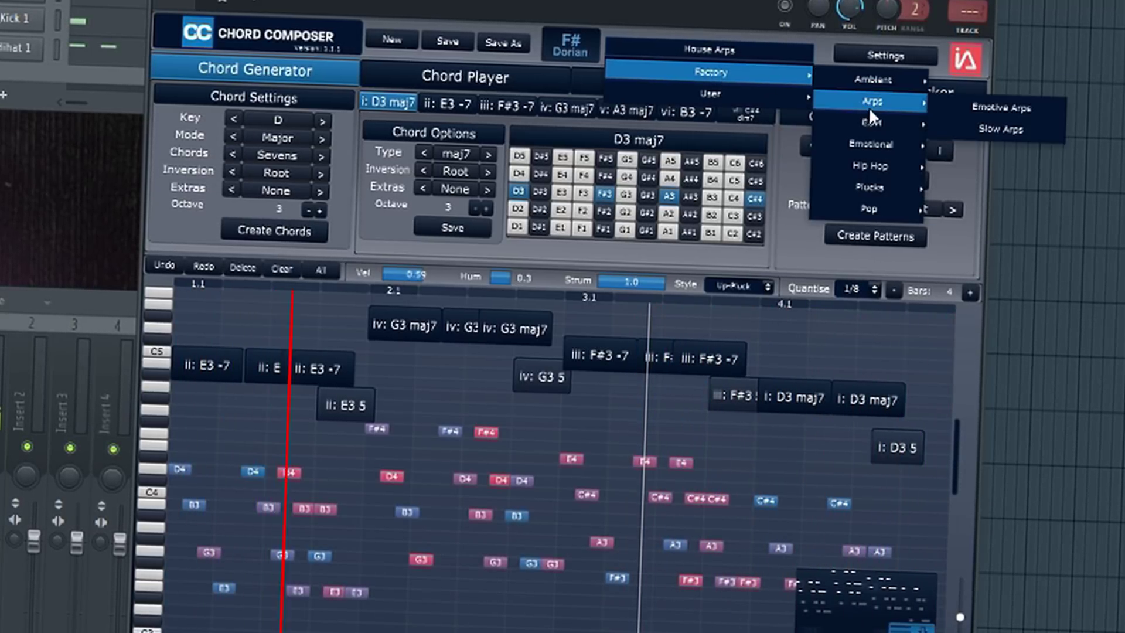
pyautogui.click(962, 124)
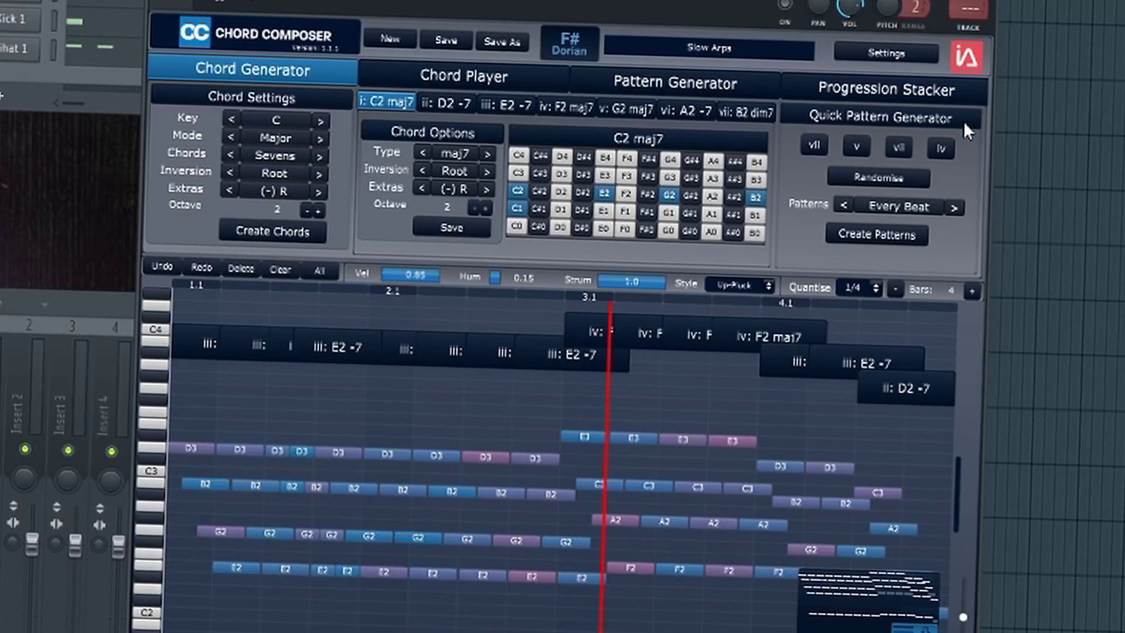
# - Load the factory Laid Back Keys preset from the Ambient category
pyautogui.click(732, 47)
pyautogui.moveTo(705, 69)
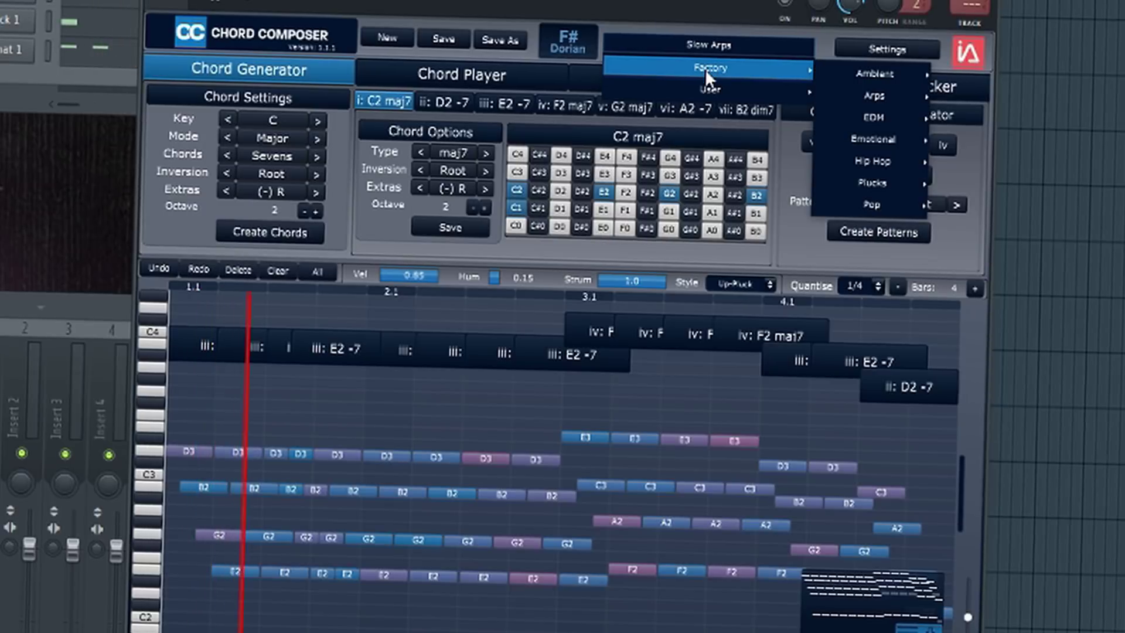
pyautogui.moveTo(866, 72)
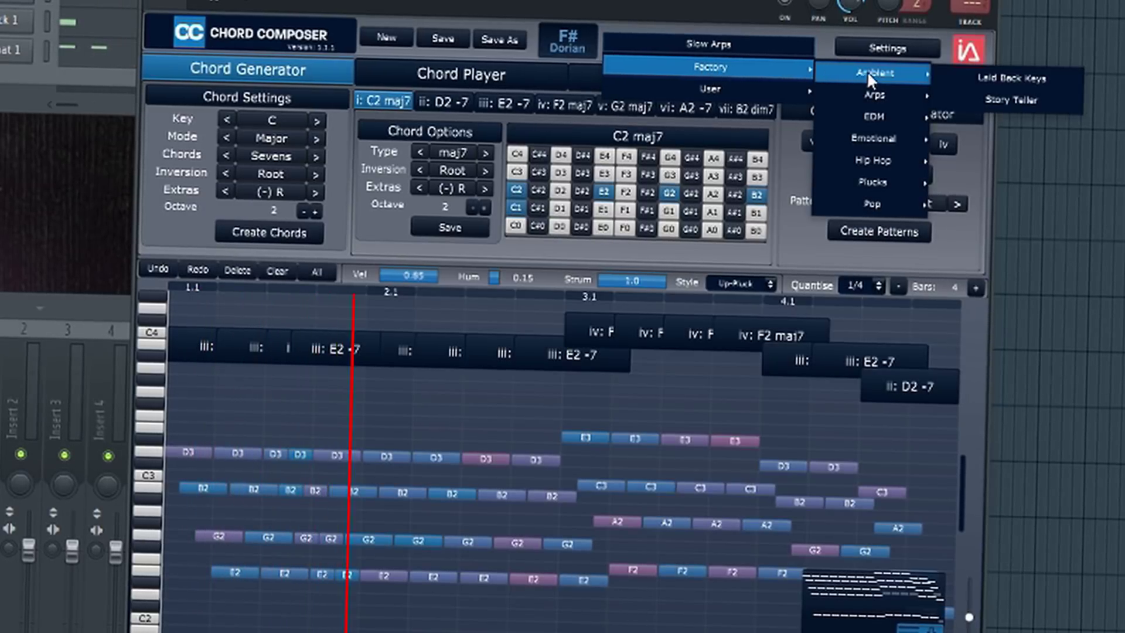
pyautogui.click(996, 73)
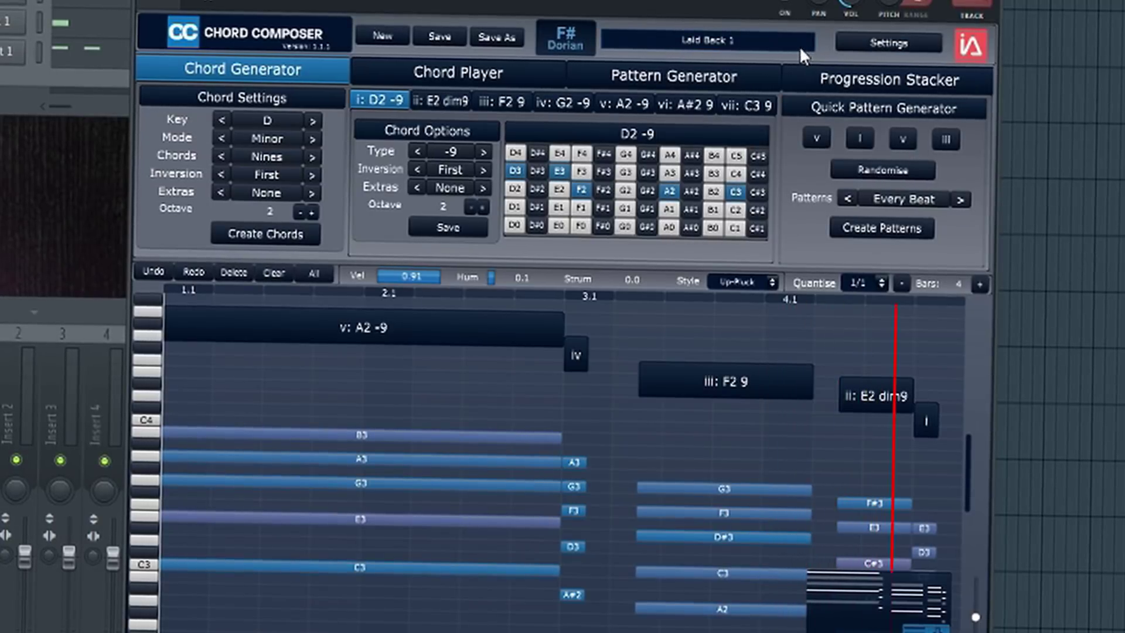
# - Load the factory Hip Hop 1 preset from the Hip Hop category
pyautogui.click(758, 44)
pyautogui.moveTo(763, 80)
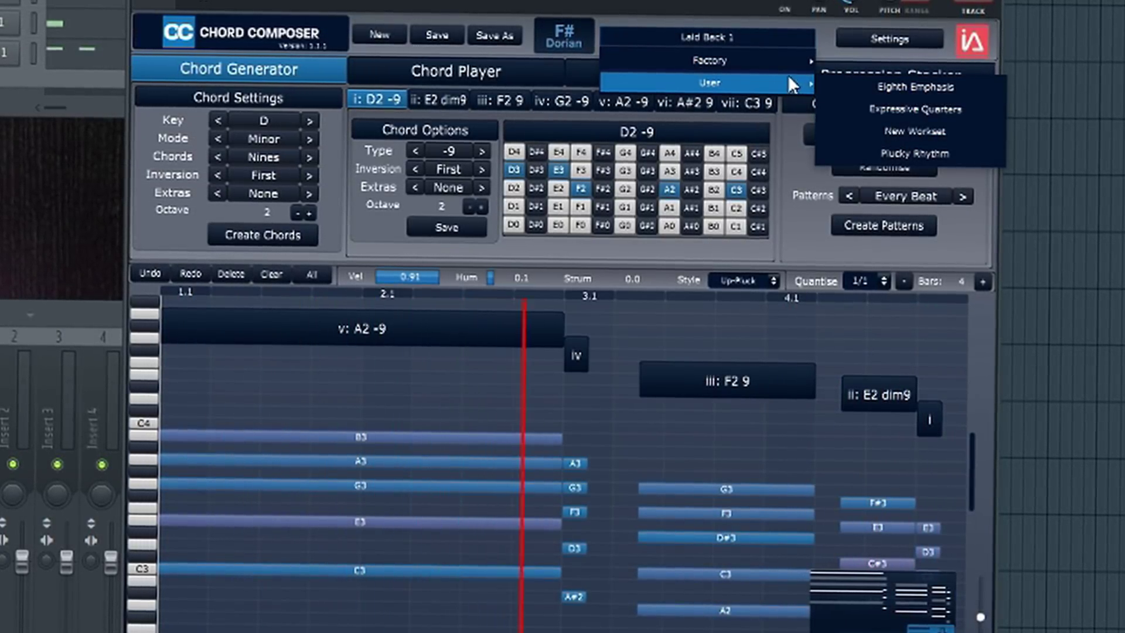
pyautogui.moveTo(779, 59)
pyautogui.moveTo(873, 152)
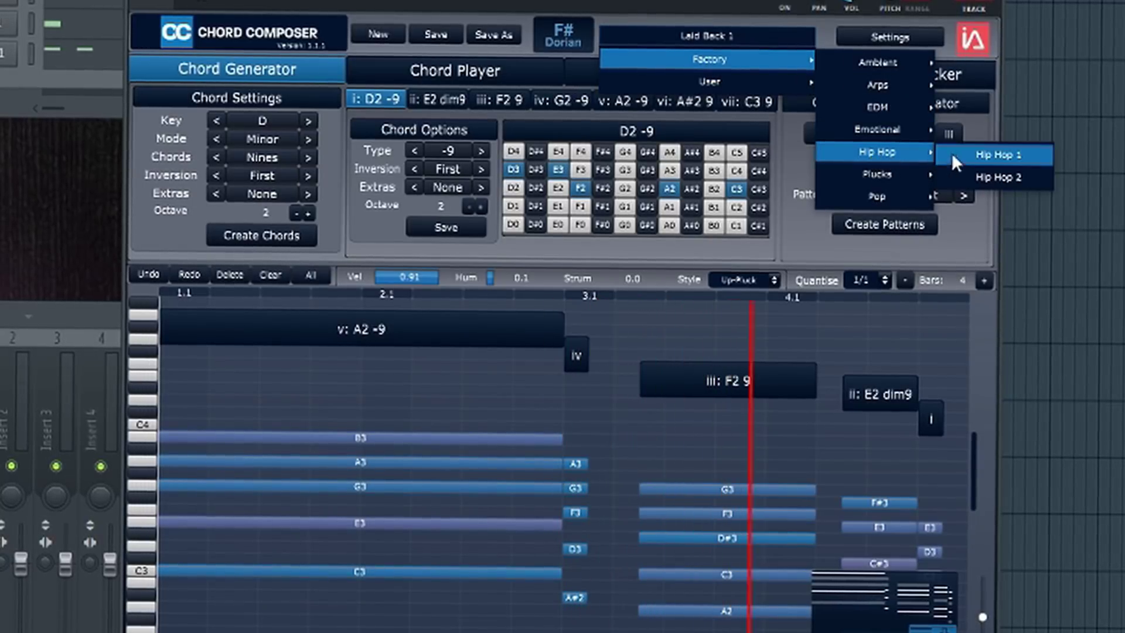
pyautogui.click(968, 150)
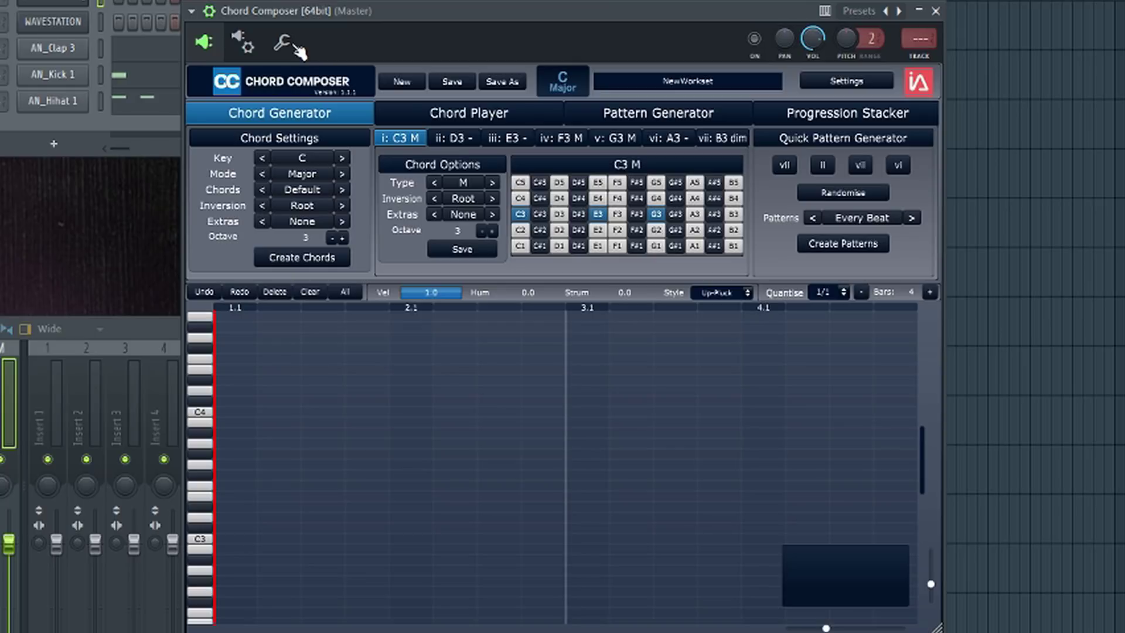
# - Check the MIDI output port in Chord Composer's plugin settings and the MIDI input port in the WAVESTATION channel's settings
pyautogui.click(249, 43)
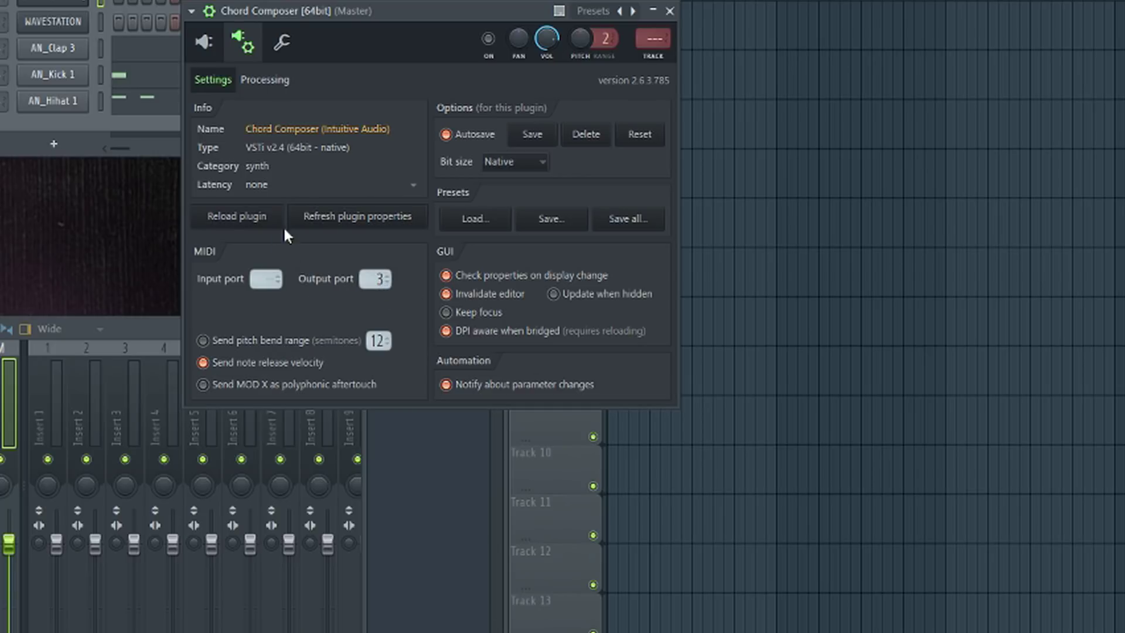
pyautogui.click(205, 43)
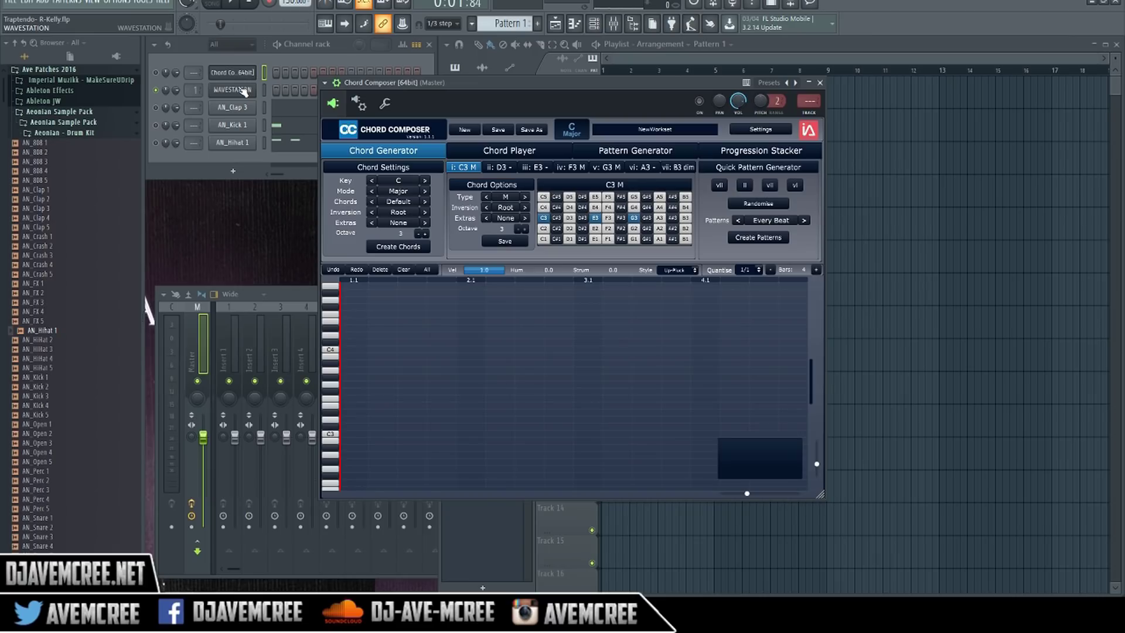
pyautogui.click(243, 90)
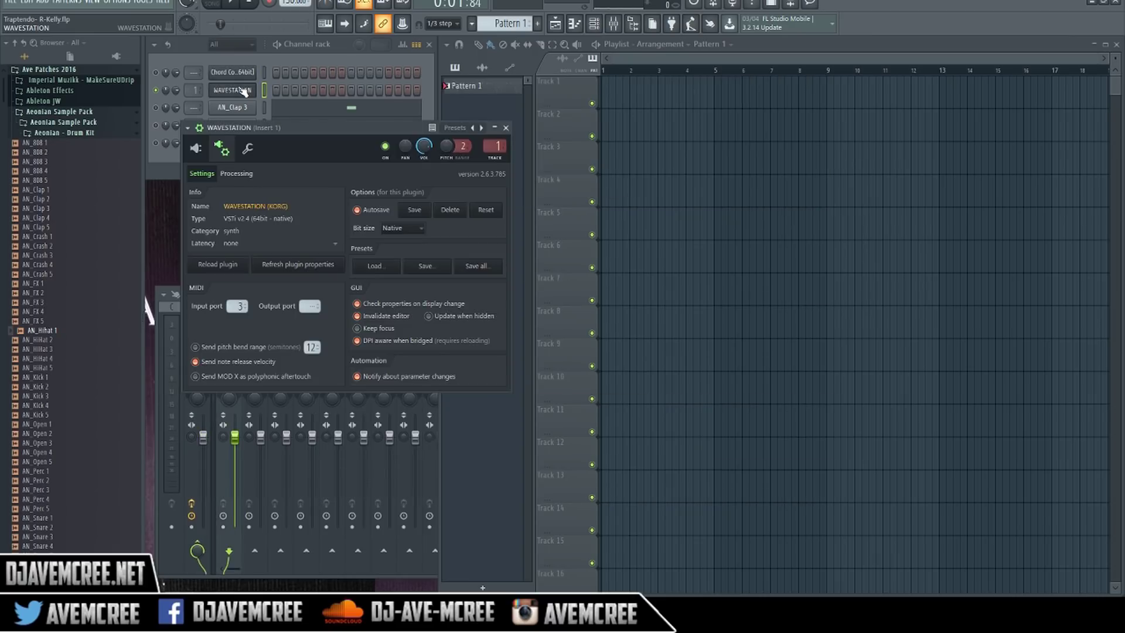
pyautogui.click(197, 150)
pyautogui.click(226, 151)
pyautogui.click(197, 148)
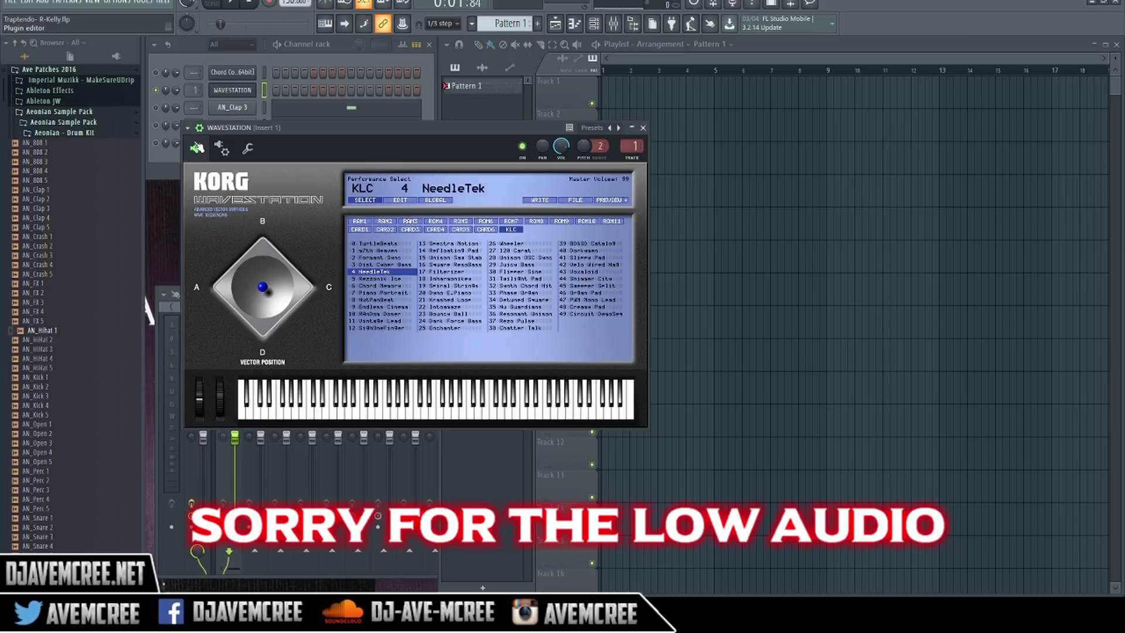
# - Play test notes C5 and D5 on the WAVESTATION keyboard to hear the NeedleTek sound
pyautogui.click(420, 407)
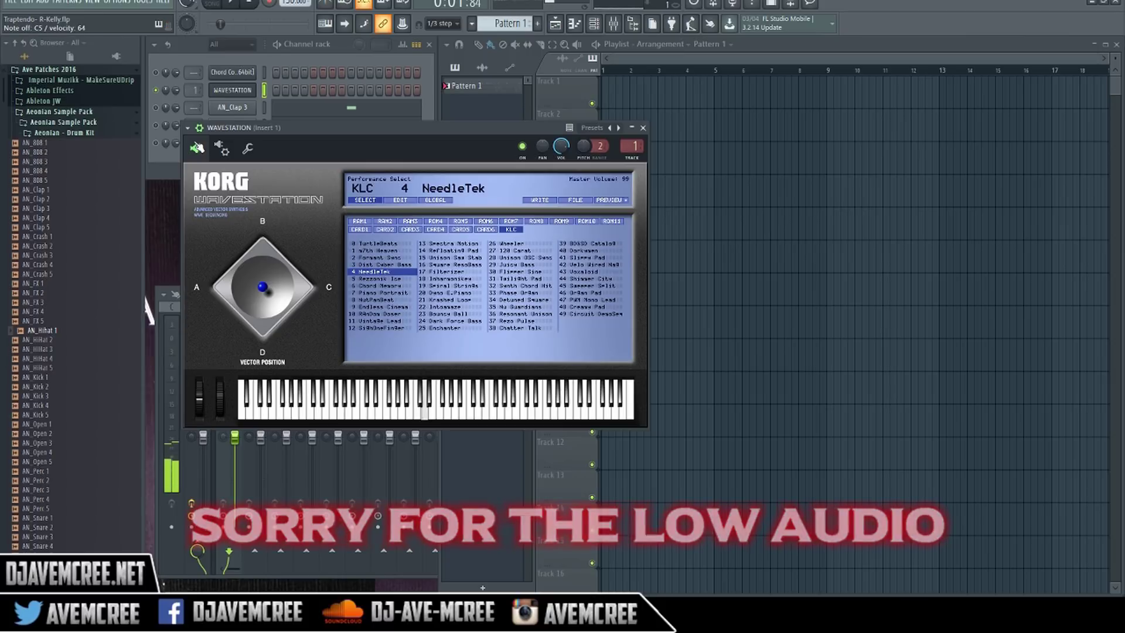
pyautogui.click(424, 410)
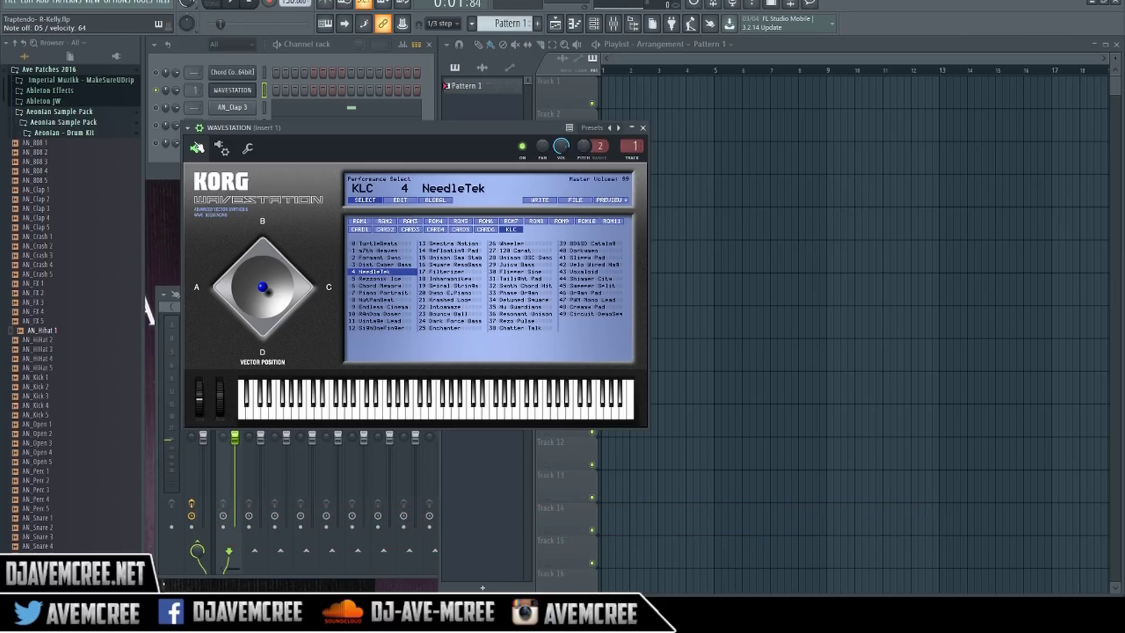
# - Set the main snap to Line
pyautogui.click(446, 29)
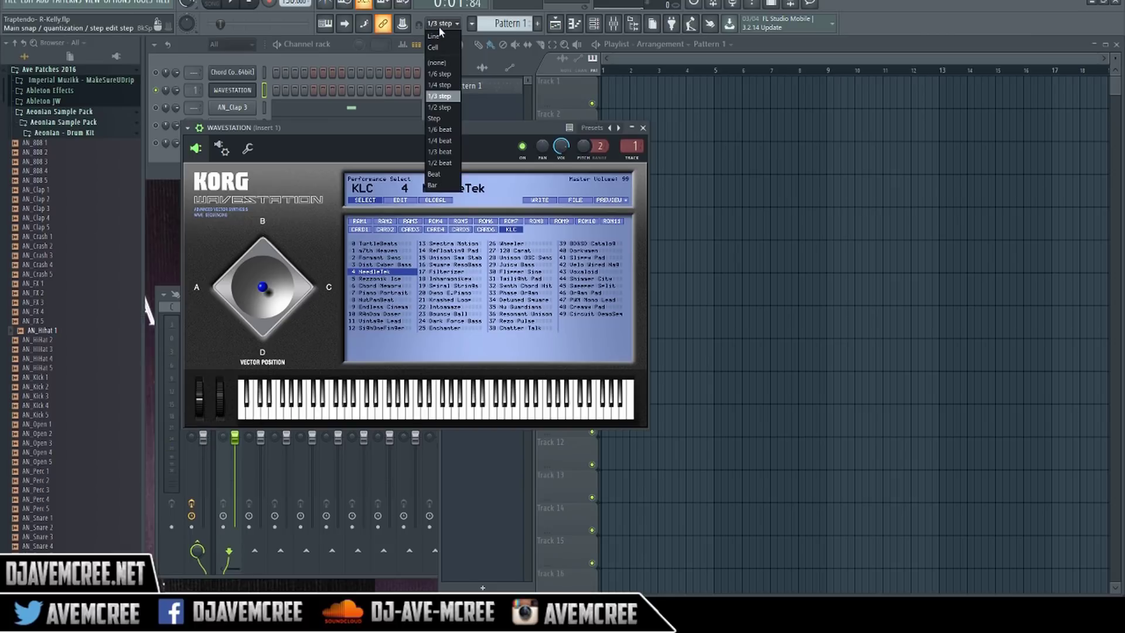
pyautogui.click(430, 34)
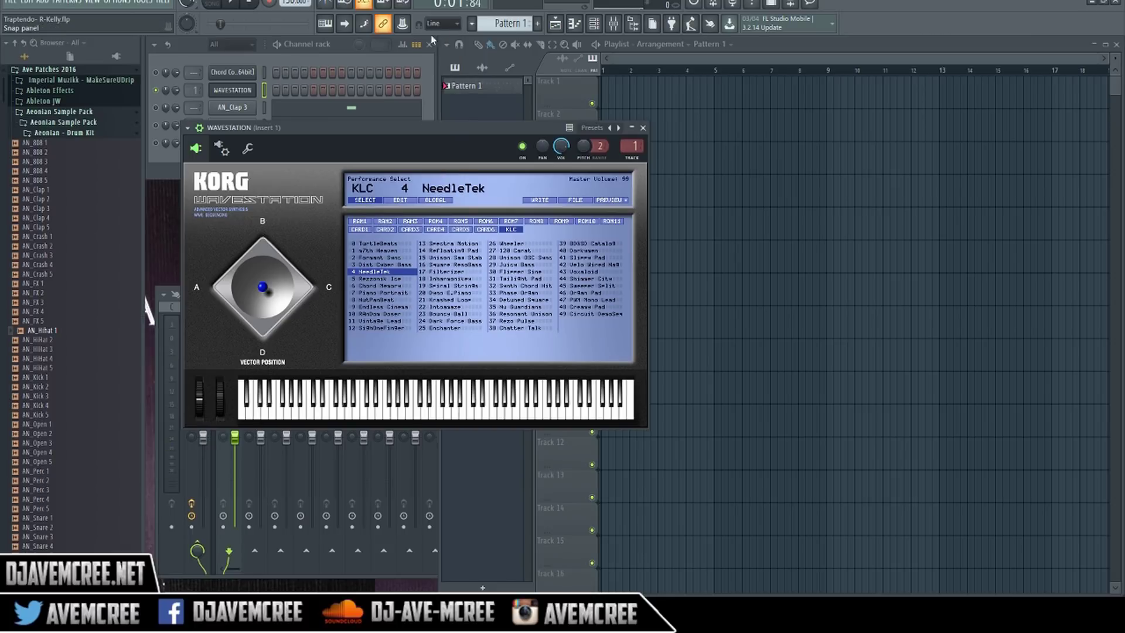
# - Open the Chord Composer channel and set the chord key to F# and the mode to Dorian
pyautogui.click(233, 72)
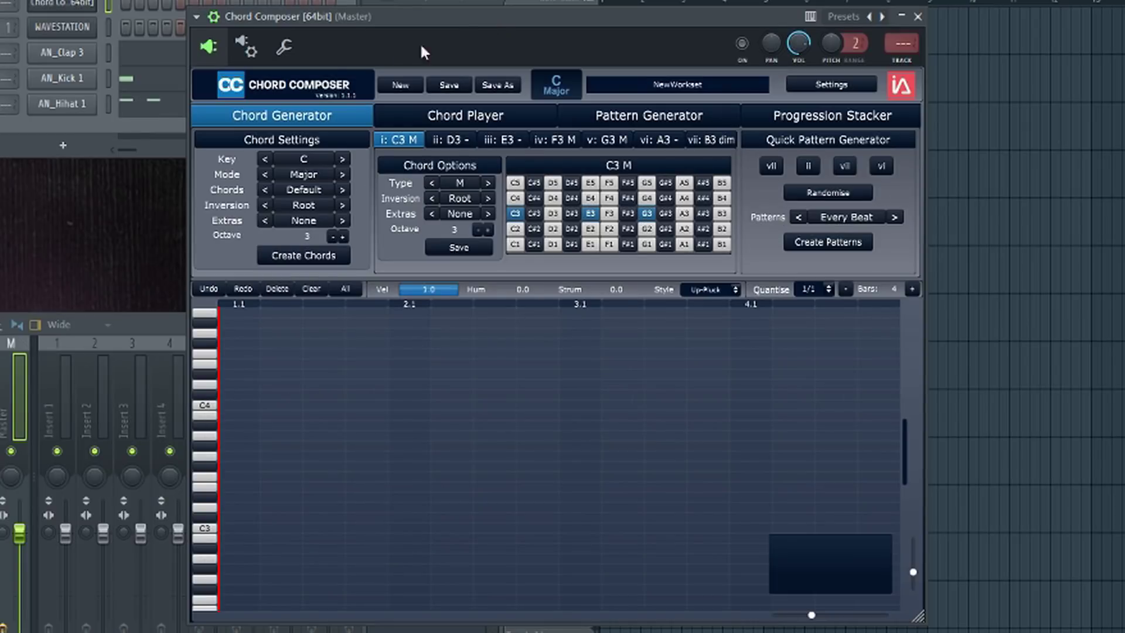
pyautogui.click(304, 155)
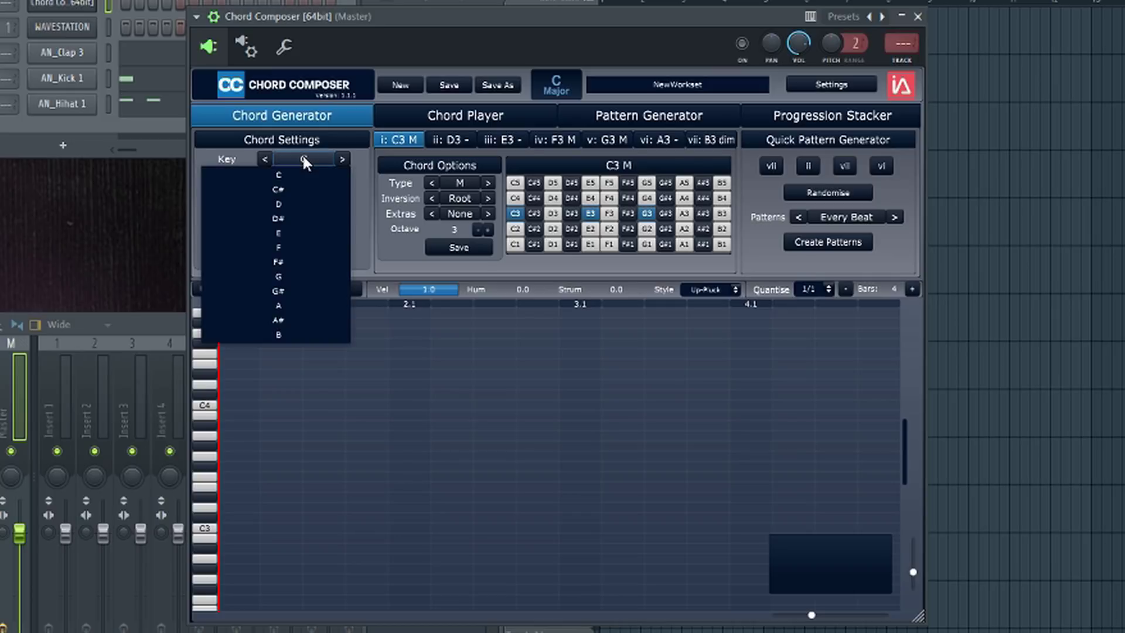
pyautogui.click(279, 258)
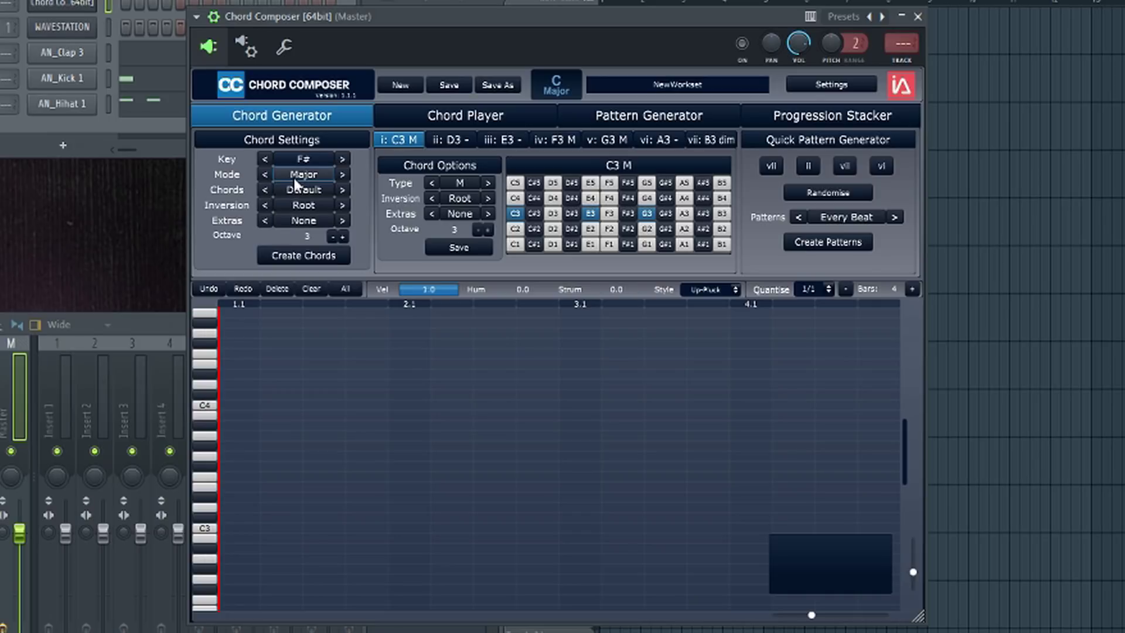
pyautogui.click(293, 176)
pyautogui.click(280, 247)
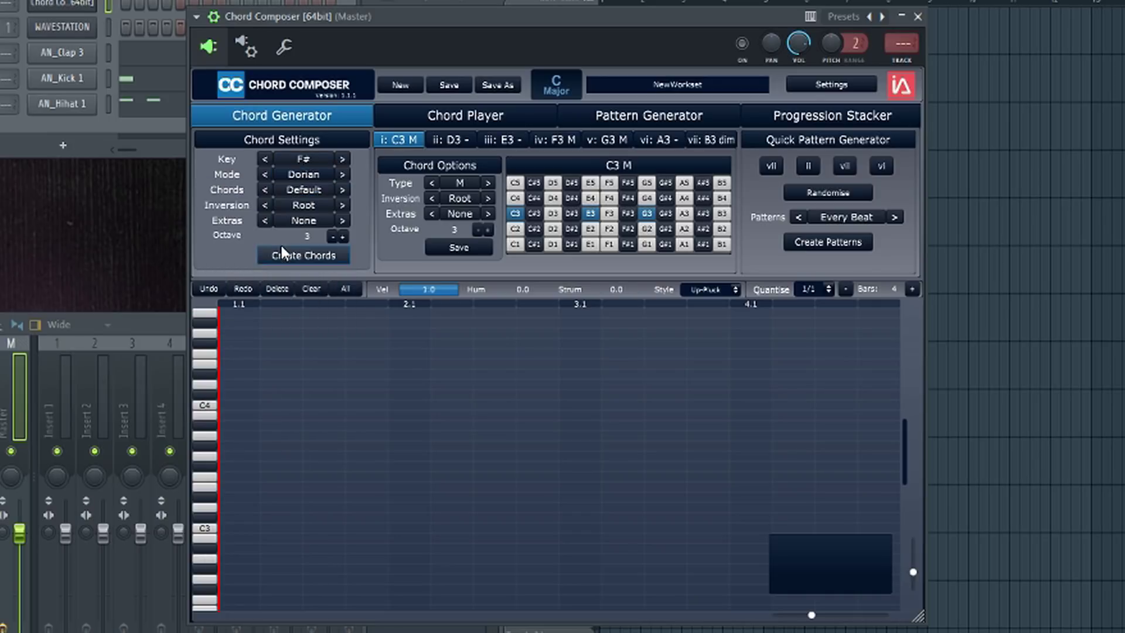
# - Set the generator's chords to standard Sevens and extras to (+) R,2, leaving the inversion at Root
pyautogui.click(294, 193)
pyautogui.moveTo(293, 209)
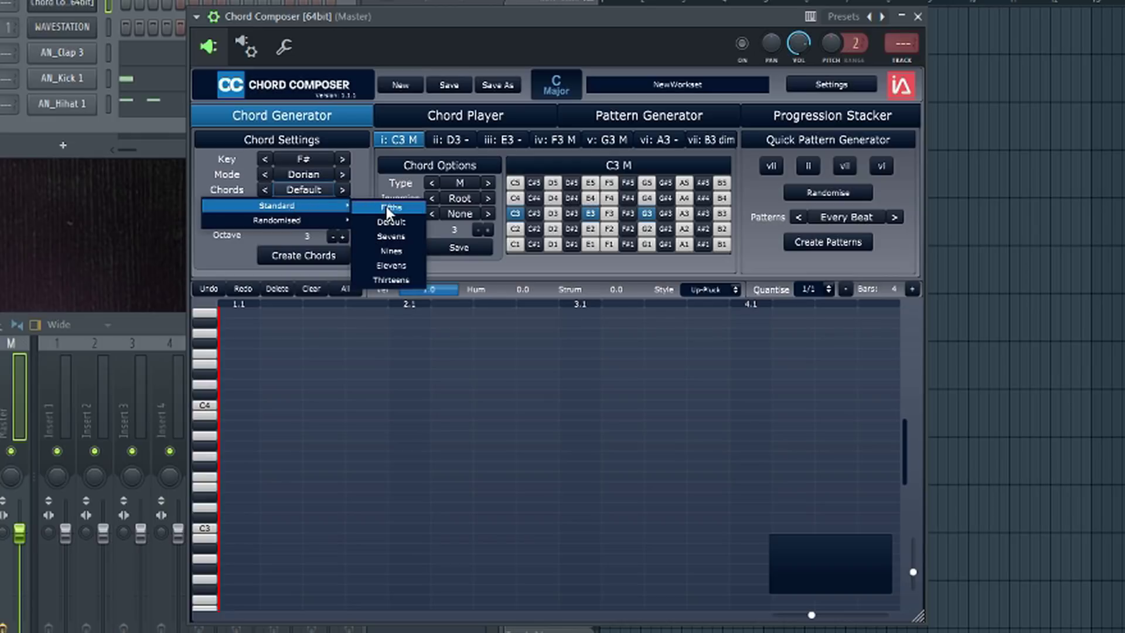
pyautogui.click(398, 234)
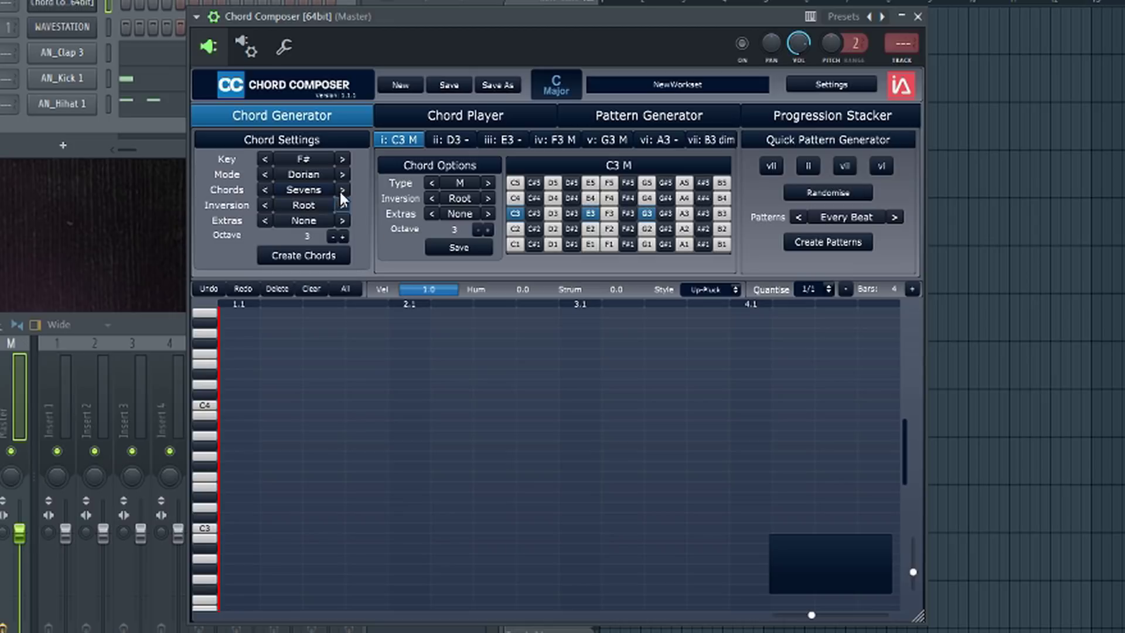
pyautogui.click(308, 205)
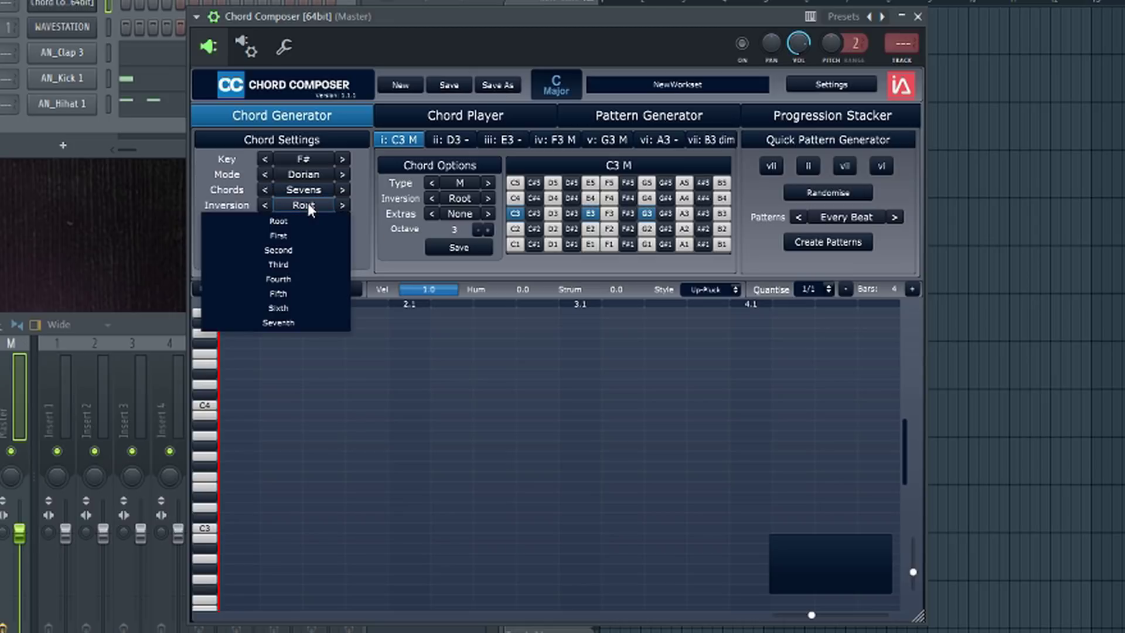
pyautogui.click(226, 178)
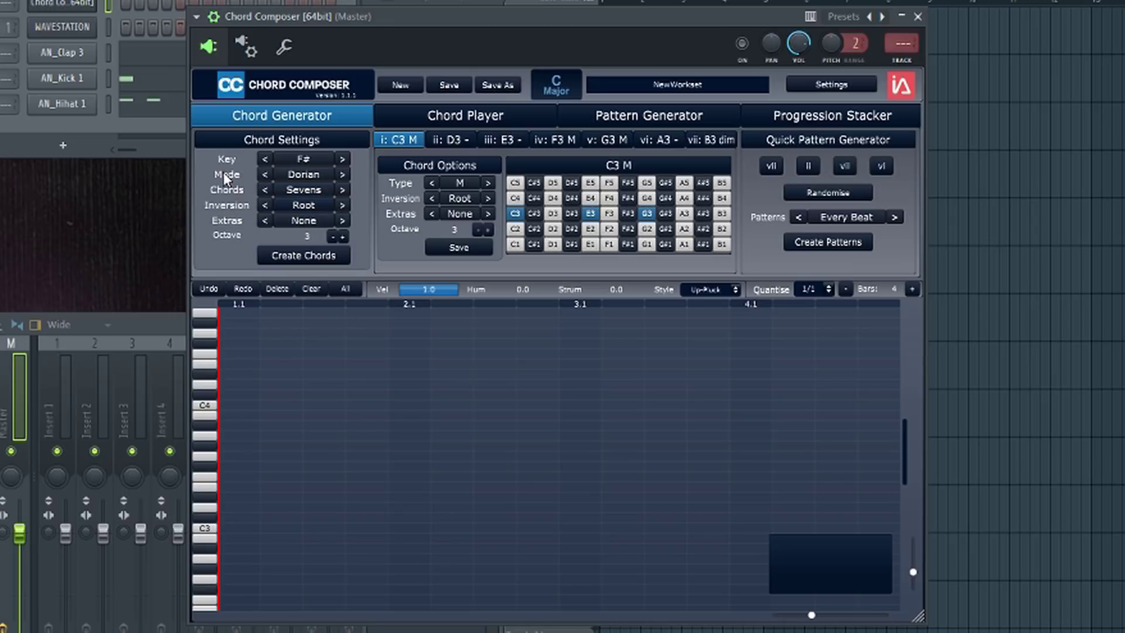
pyautogui.click(304, 227)
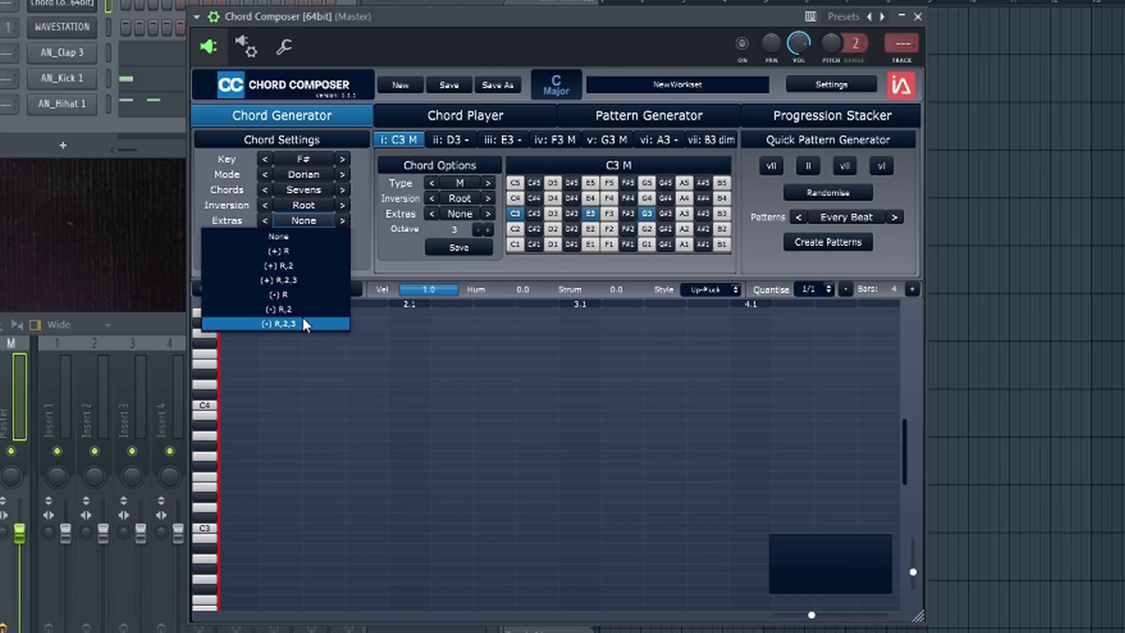
pyautogui.click(300, 267)
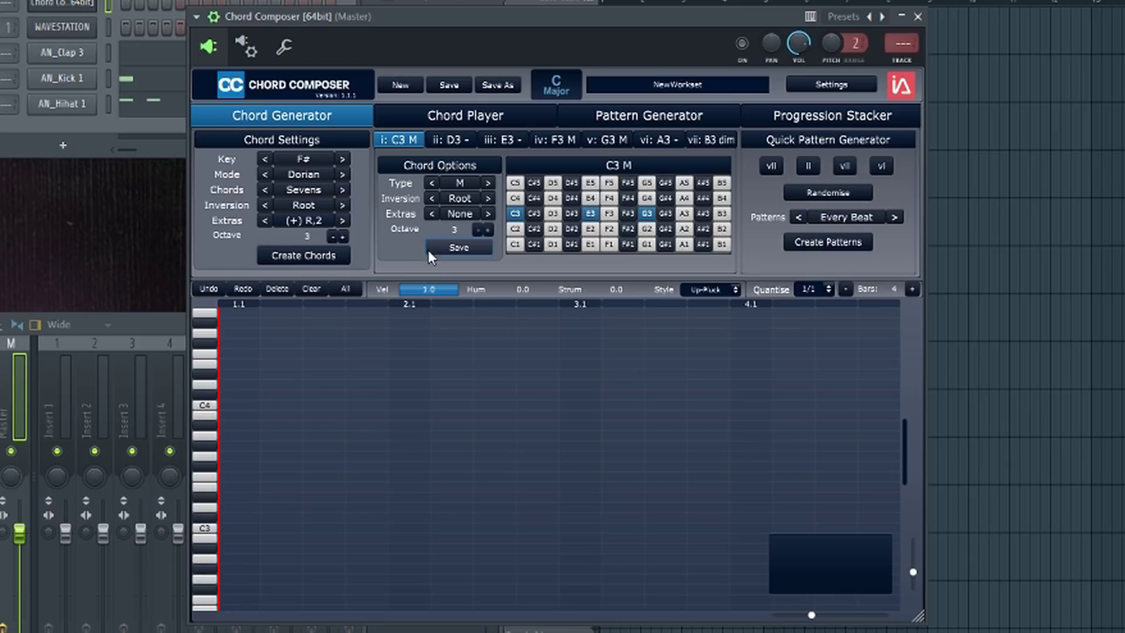
# - Create the chords from the current chord settings and audition the generated progression
pyautogui.click(321, 261)
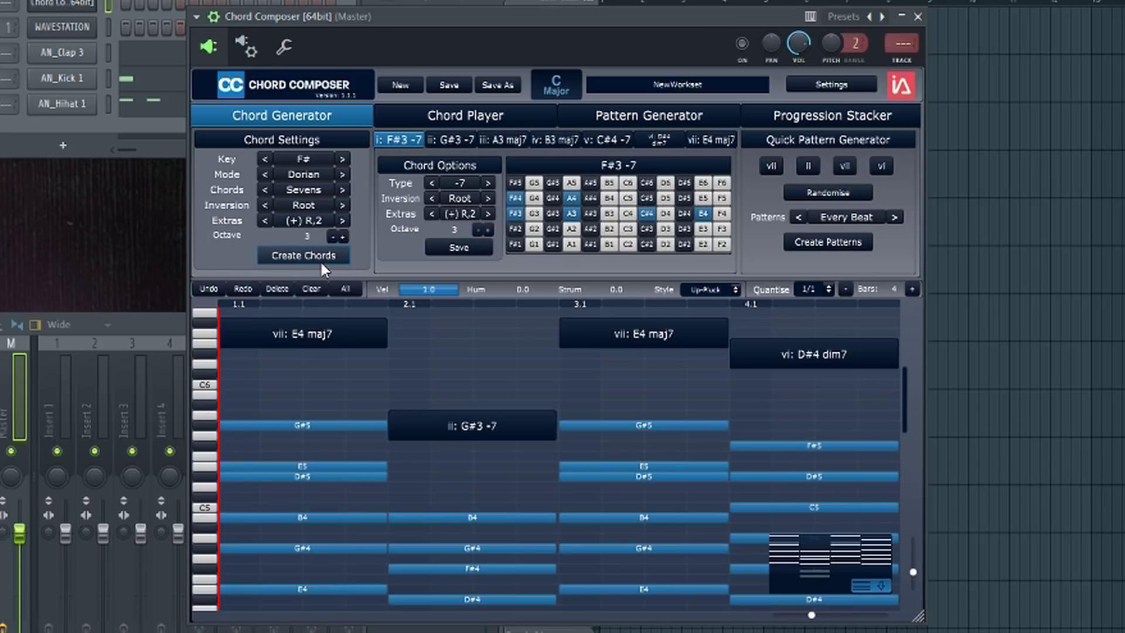
pyautogui.press('space')
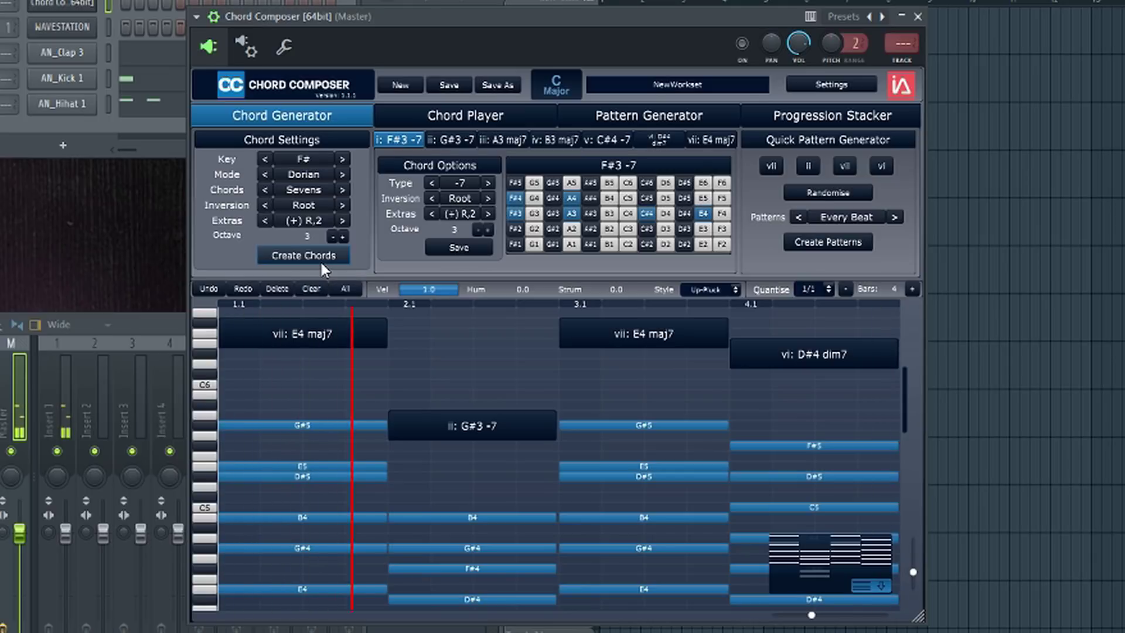
pyautogui.press('space')
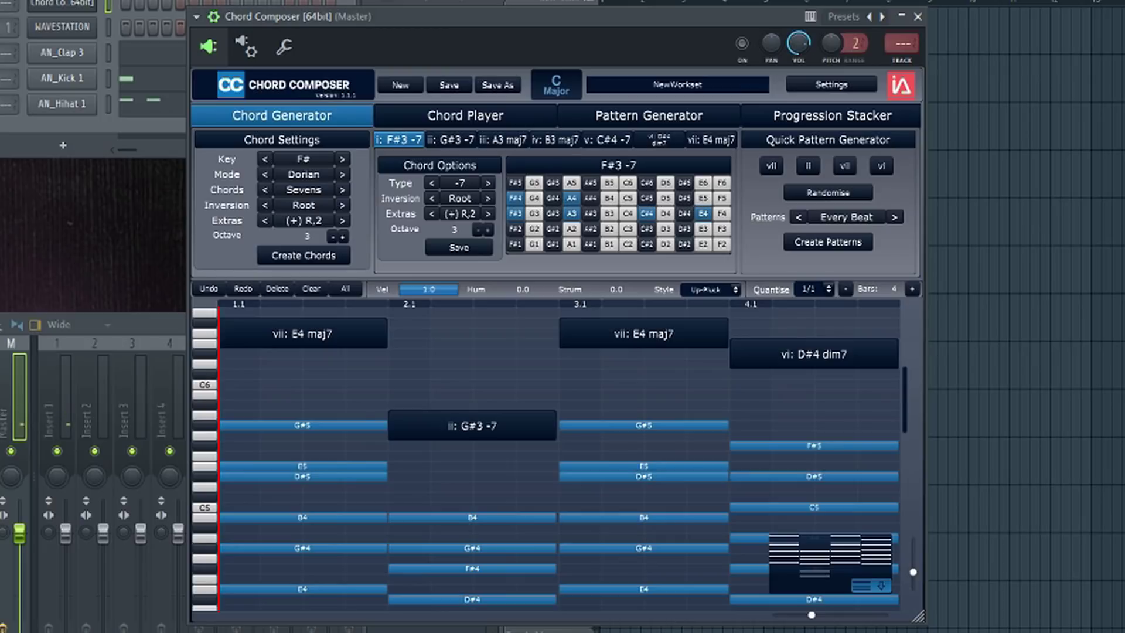
# - Bring up the channel rack, return to Chord Composer, and play the generated progression together with the drum channels
pyautogui.press('F6')
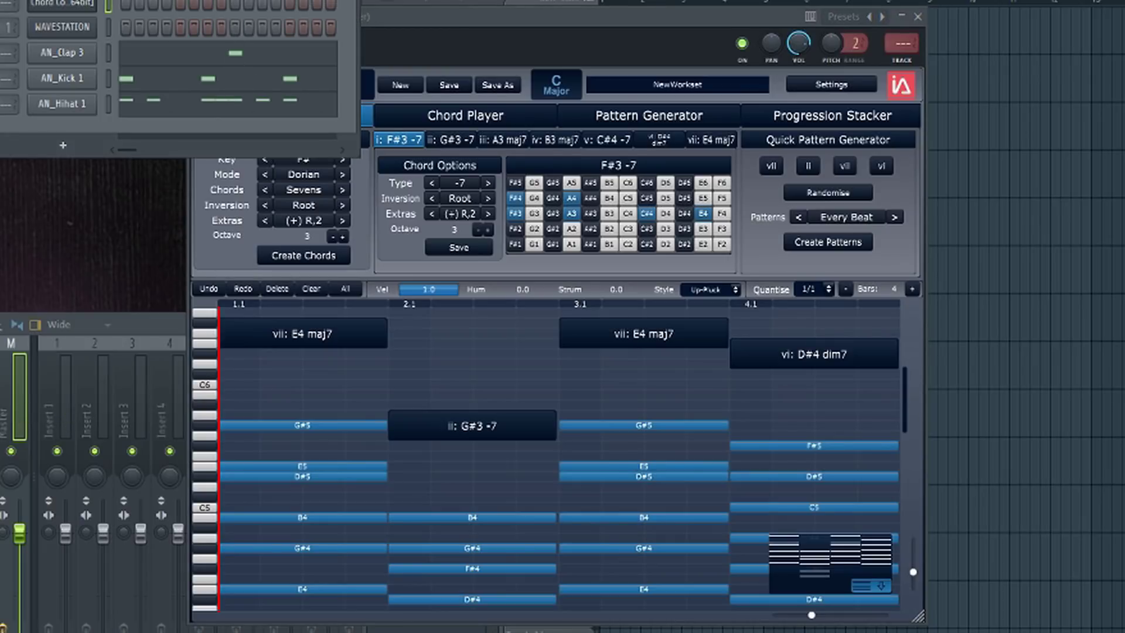
pyautogui.click(419, 21)
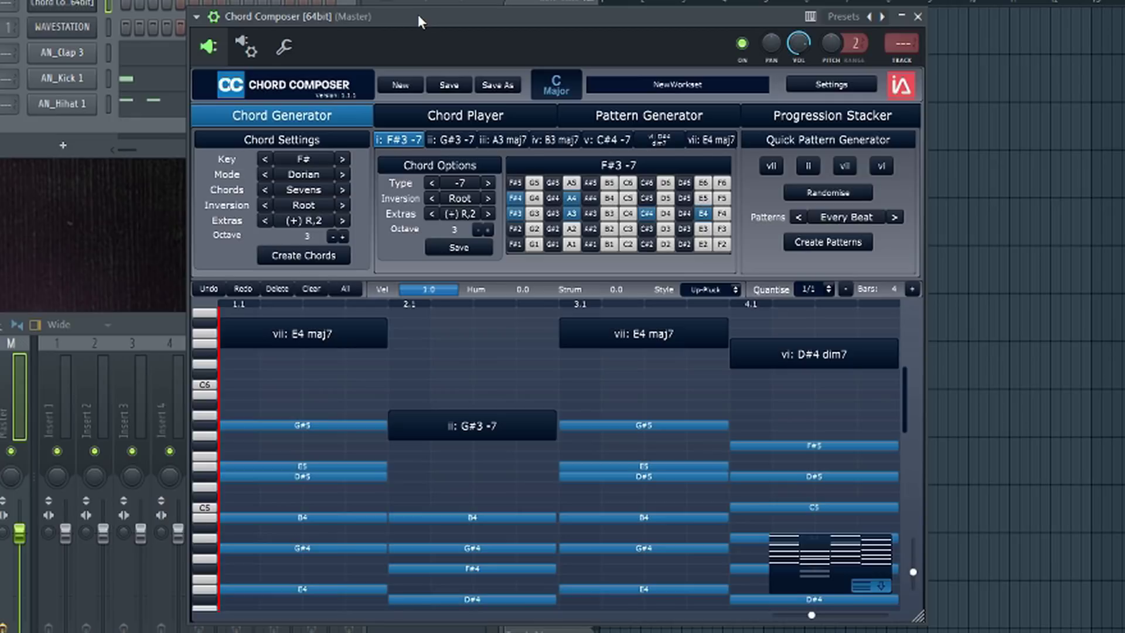
pyautogui.press('space')
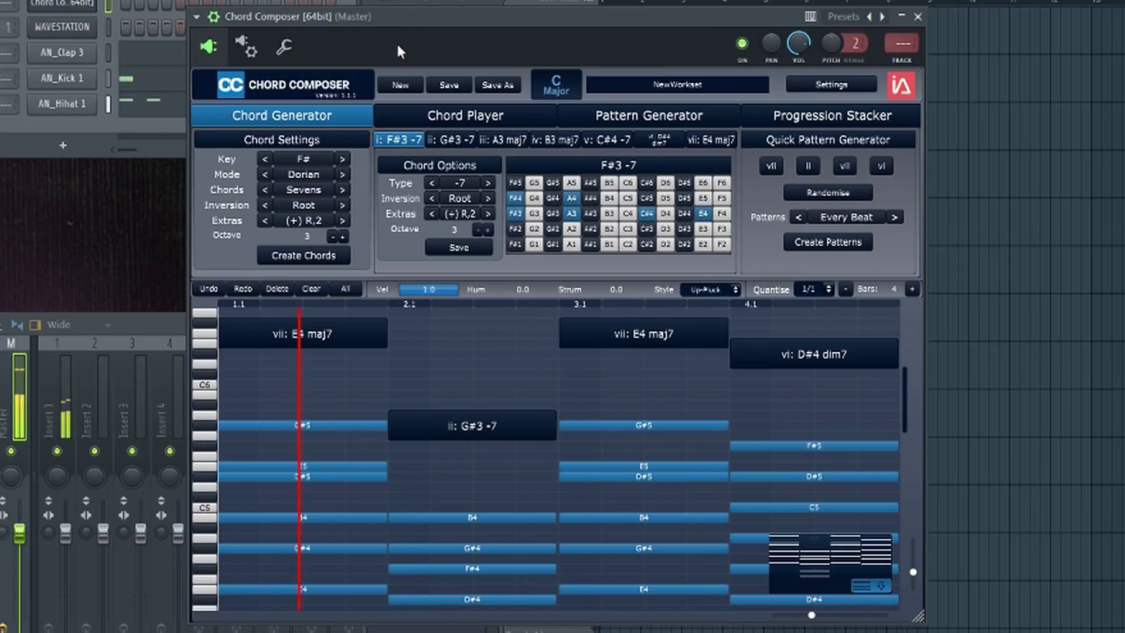
pyautogui.press('space')
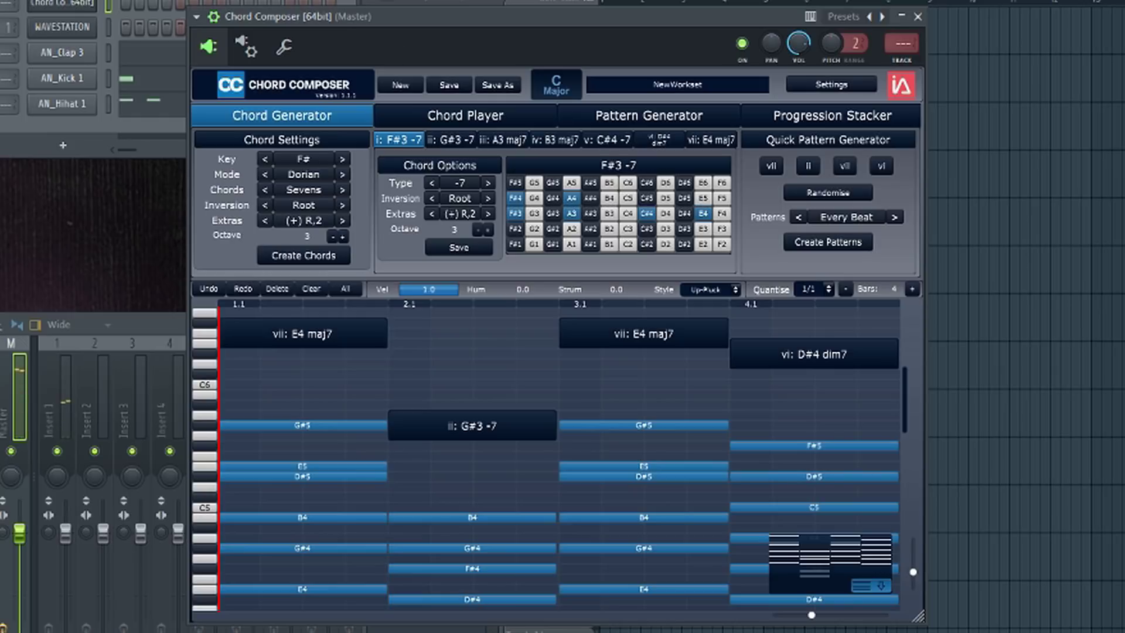
pyautogui.press('space')
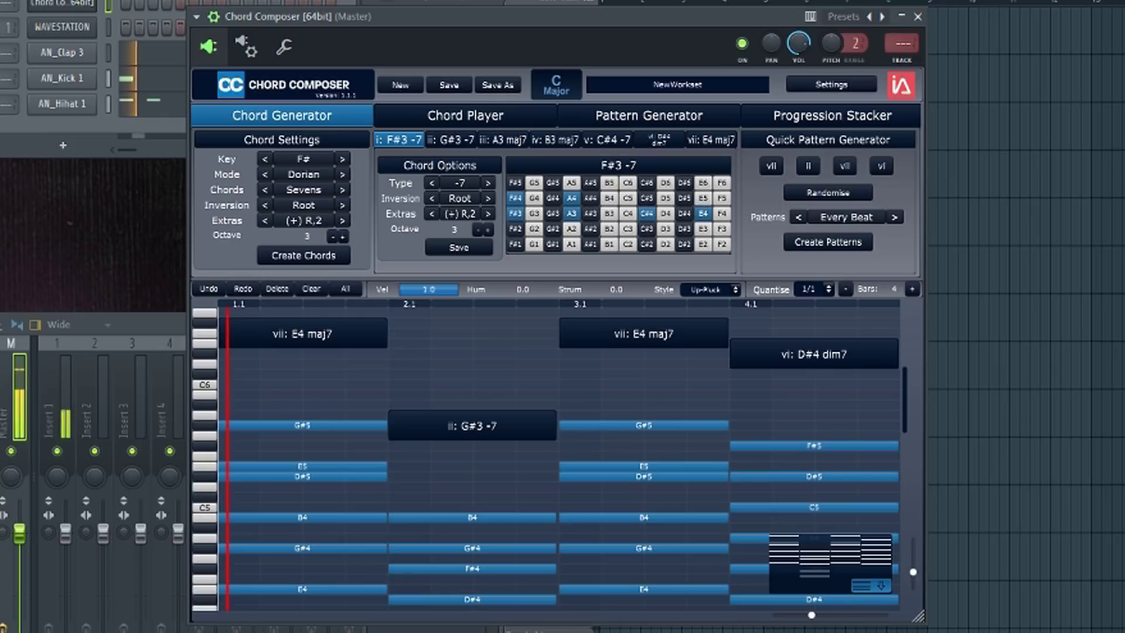
# - Stop playback and review the strum style options for the progression
pyautogui.press('space')
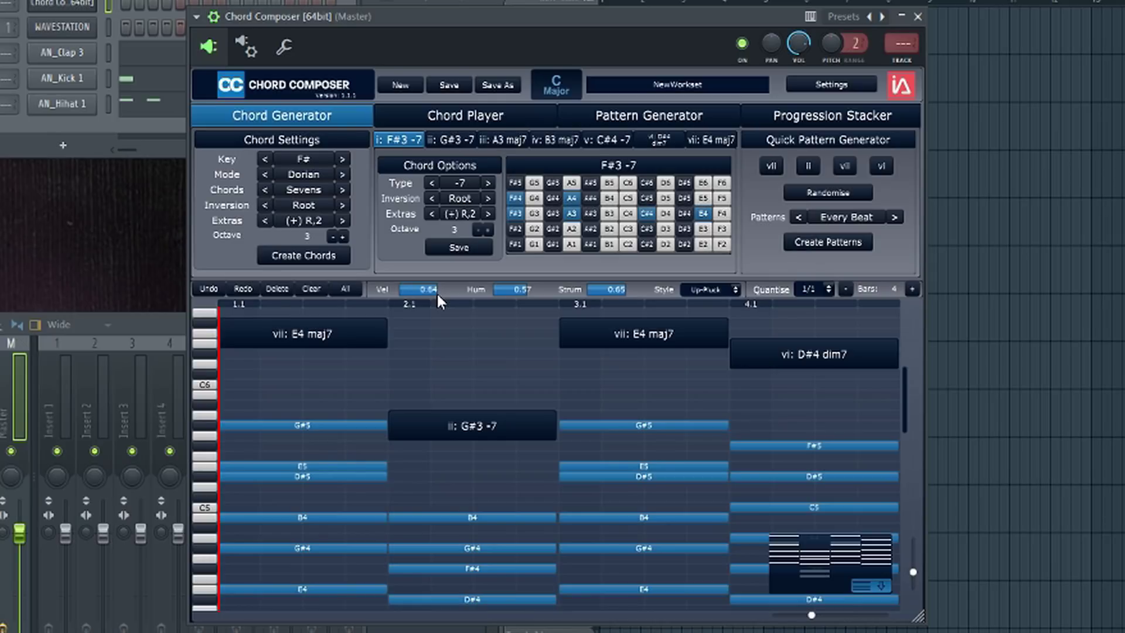
pyautogui.click(701, 290)
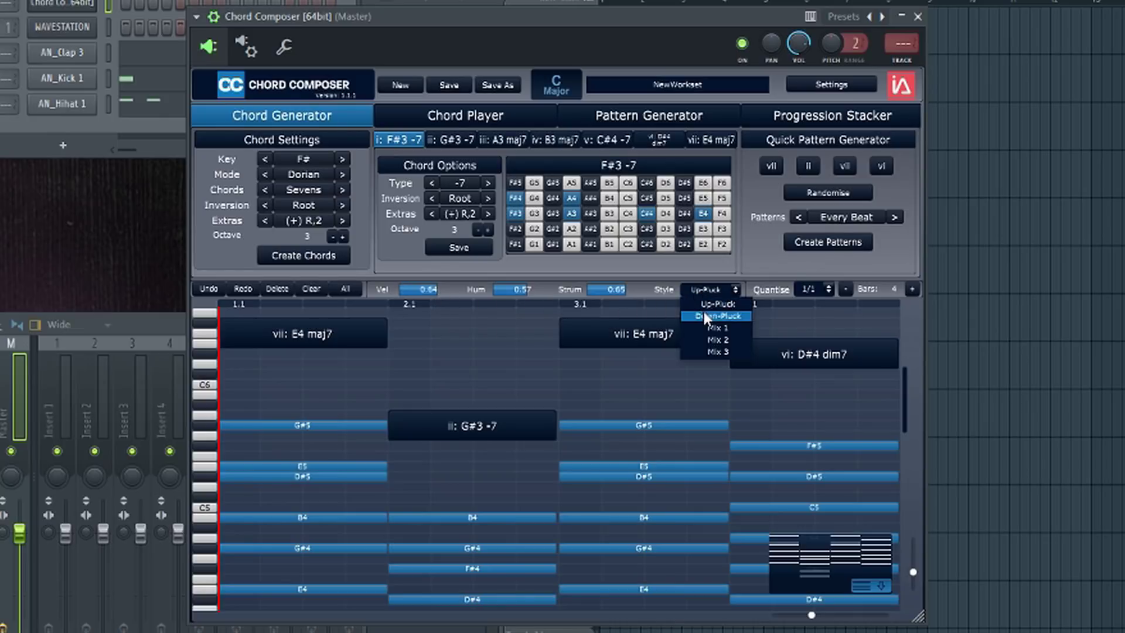
pyautogui.click(708, 271)
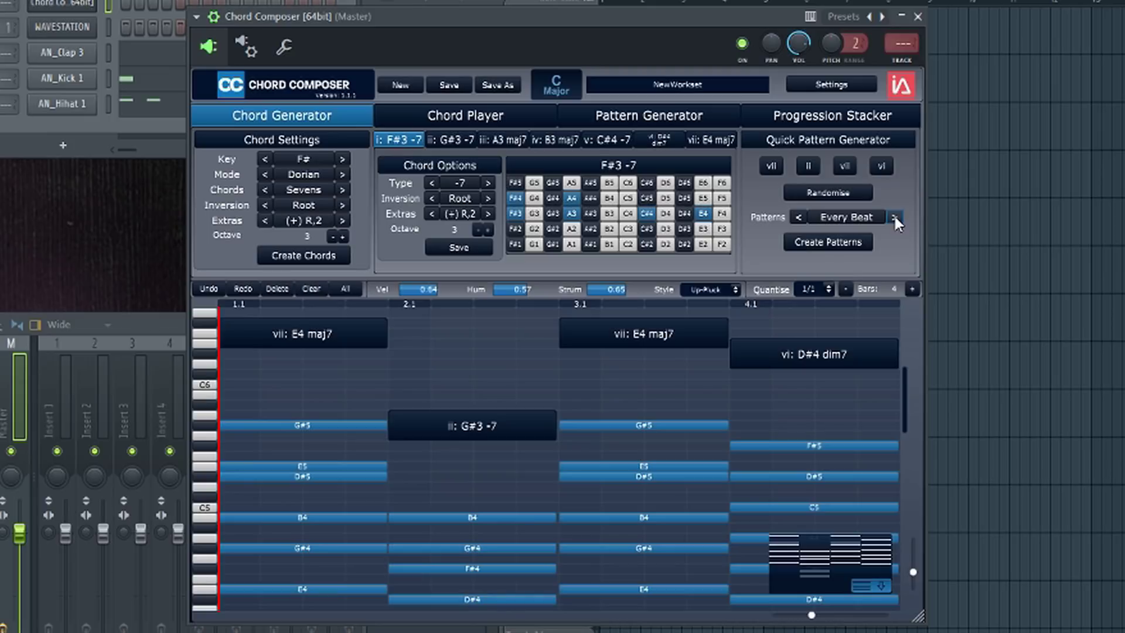
# - Apply the basic Every 1/2 Note pattern to the progression and play it back
pyautogui.click(856, 217)
pyautogui.moveTo(826, 232)
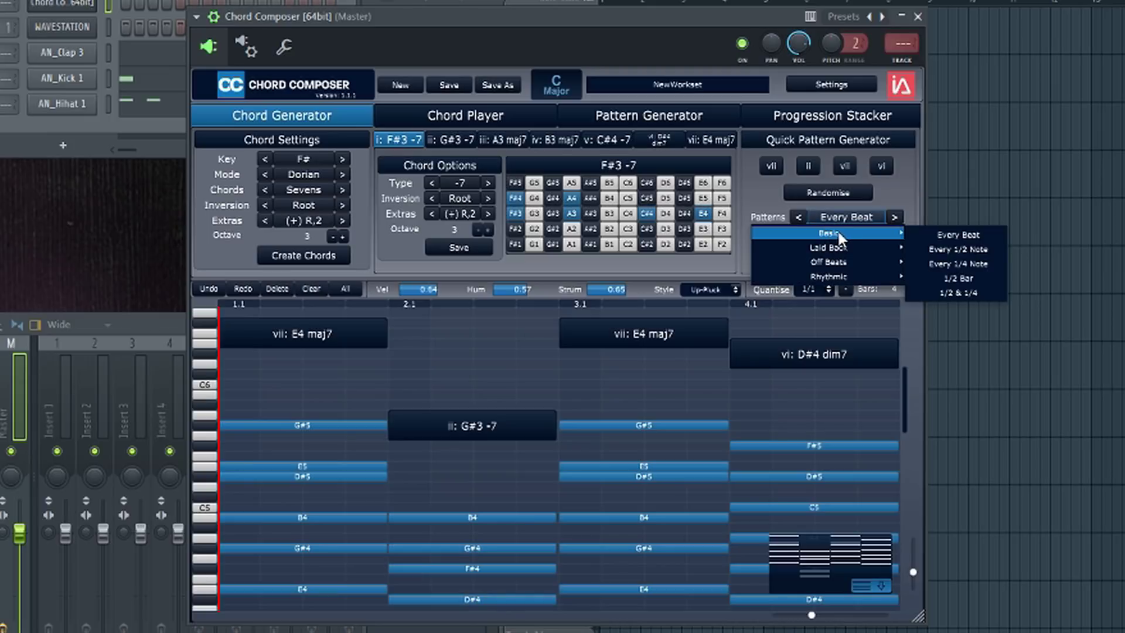
pyautogui.click(948, 250)
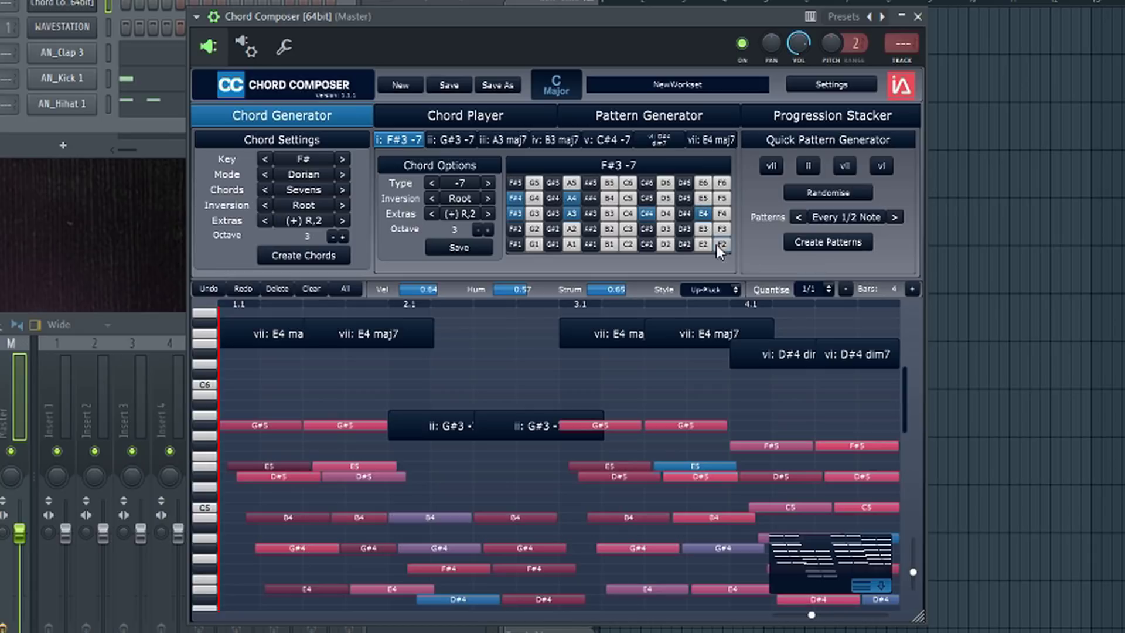
pyautogui.press('space')
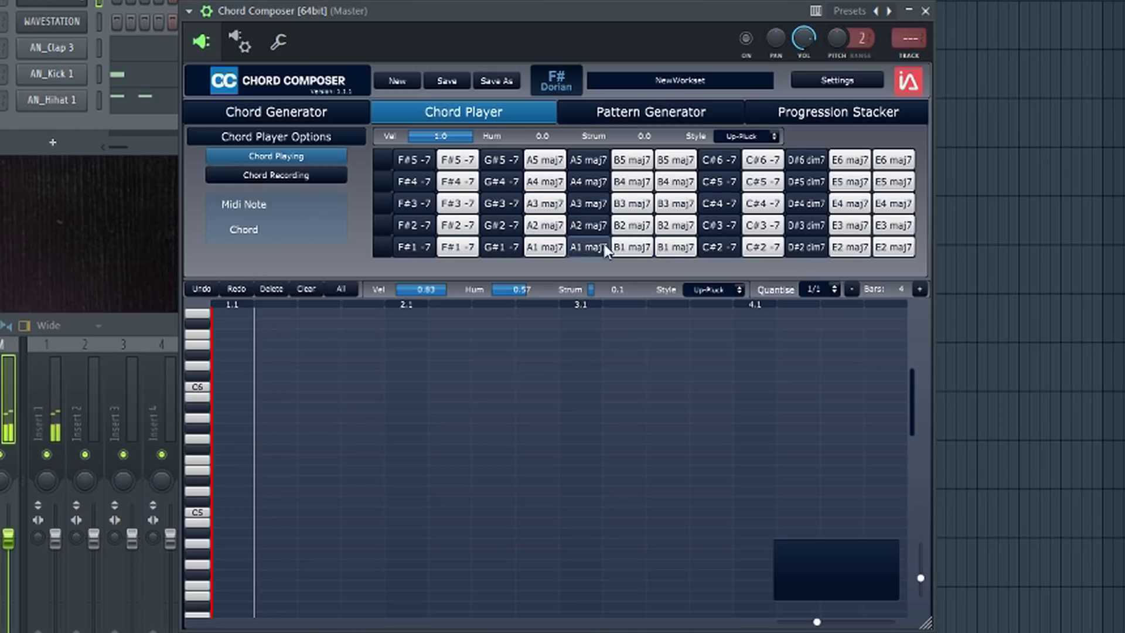
# - Open the B1 maj7 chord for editing in the Chord Player and set Hum to 0.7 and Strum to 0.58
pyautogui.rightClick(667, 248)
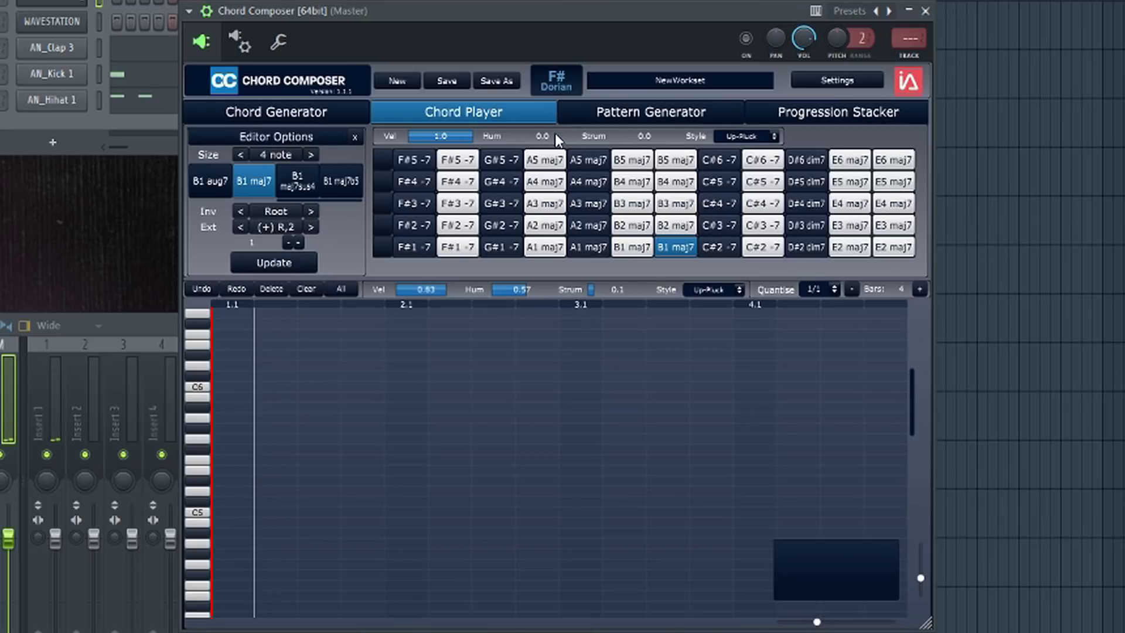
pyautogui.moveTo(551, 134); pyautogui.dragTo(650, 145)
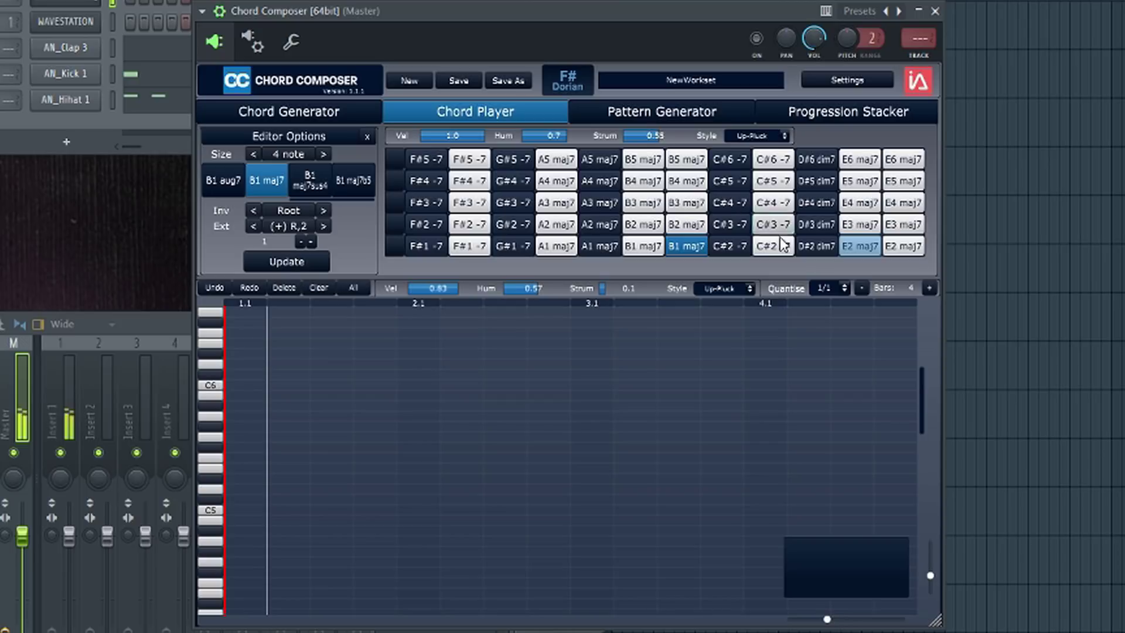
# - Give the E2 maj7 chord a Strum of 0.81 with the Down-Pluck style, and update it
pyautogui.click(860, 247)
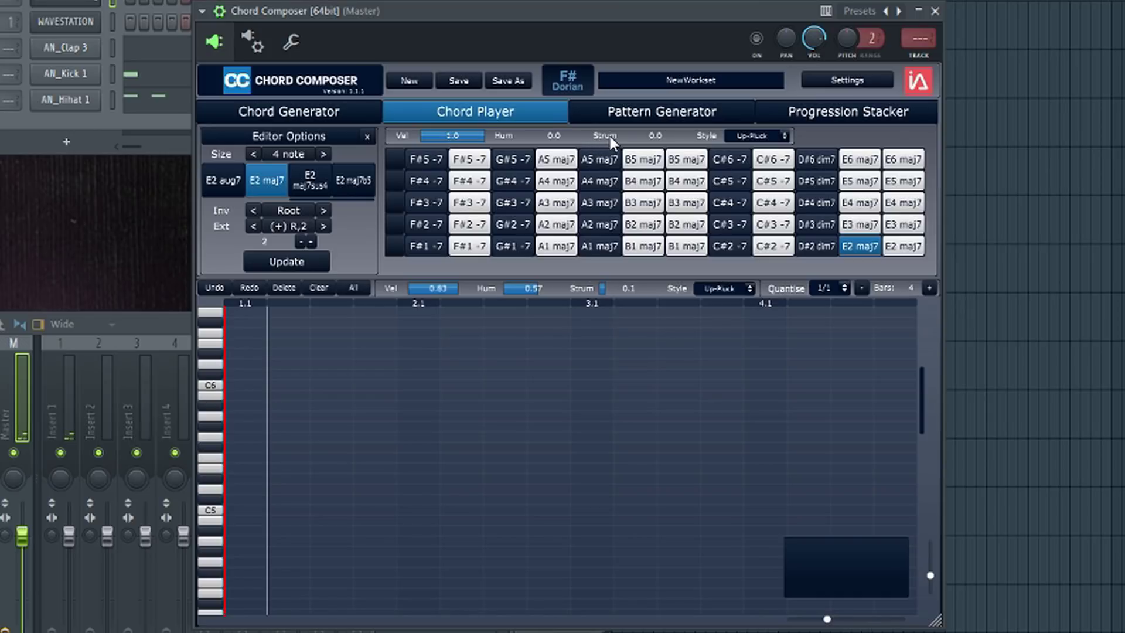
pyautogui.moveTo(648, 139); pyautogui.dragTo(678, 143)
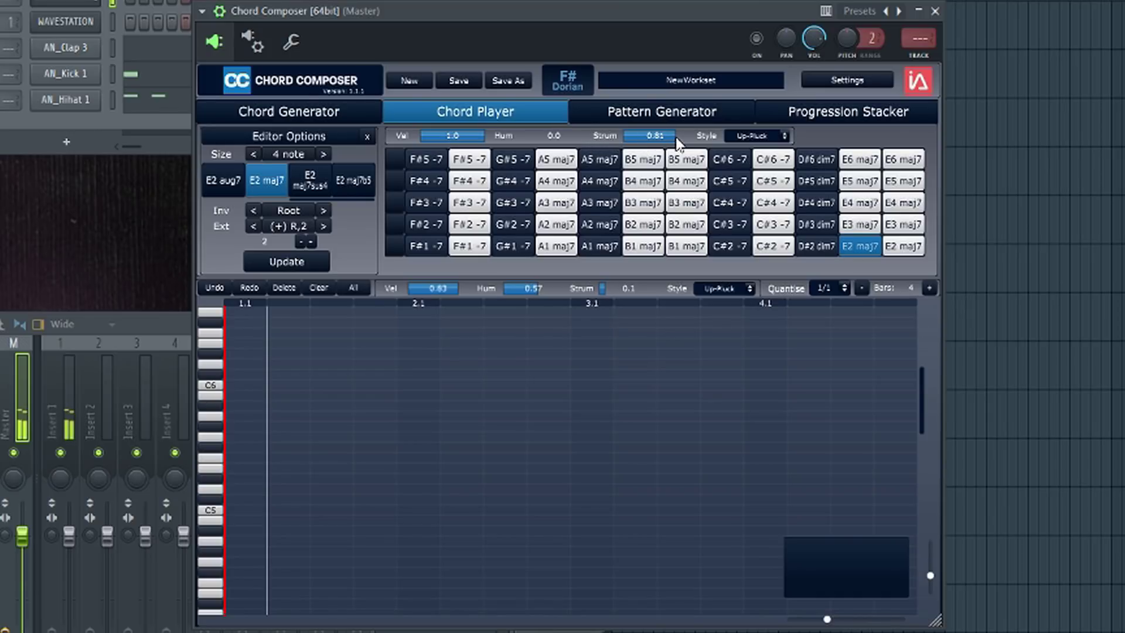
pyautogui.click(760, 136)
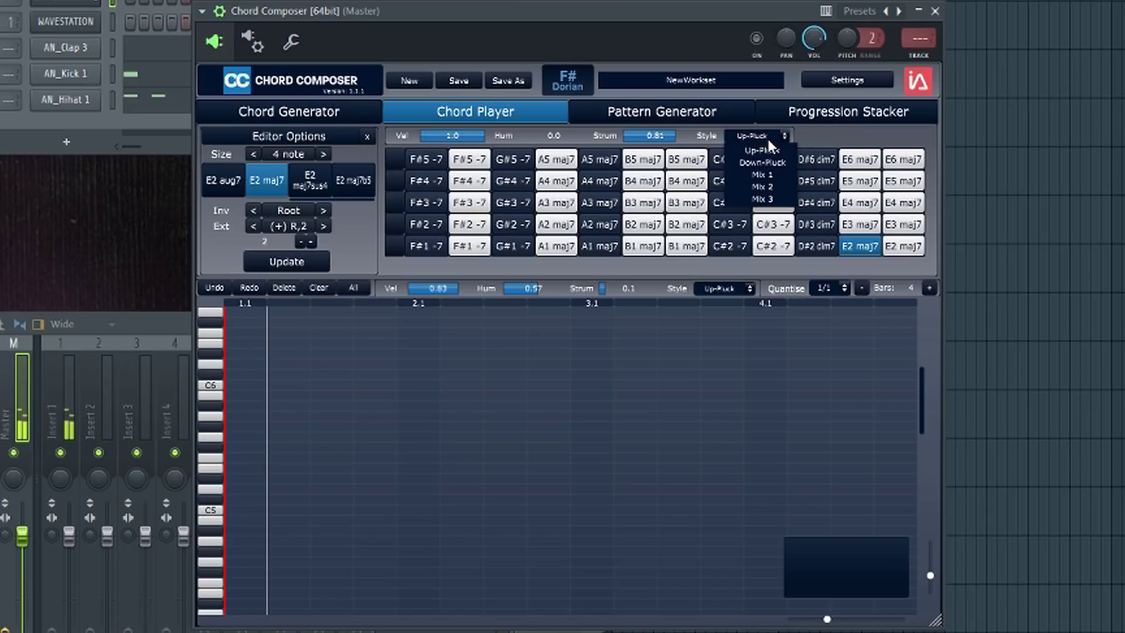
pyautogui.click(762, 164)
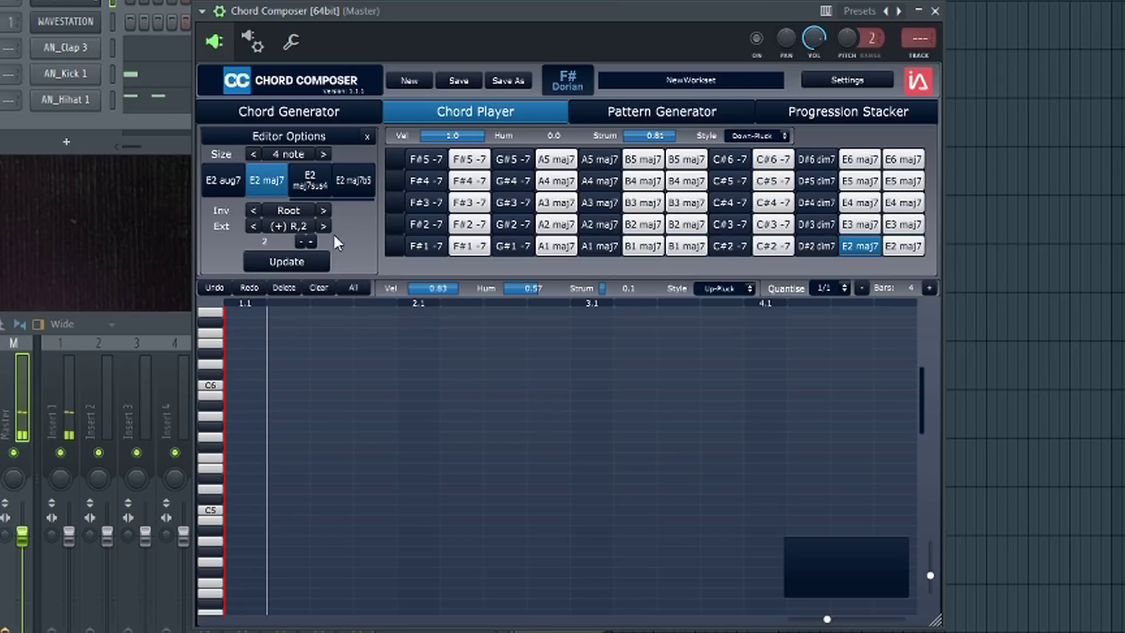
pyautogui.click(304, 261)
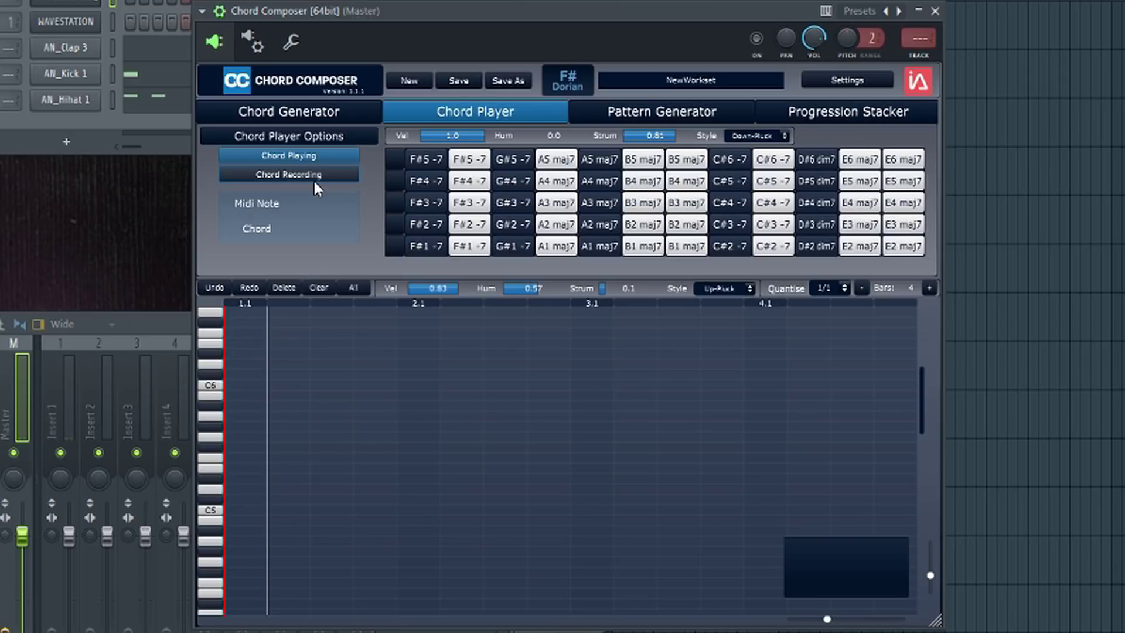
# - Enable chord recording, record a chord performance in several passes, and keep scene 2
pyautogui.click(314, 178)
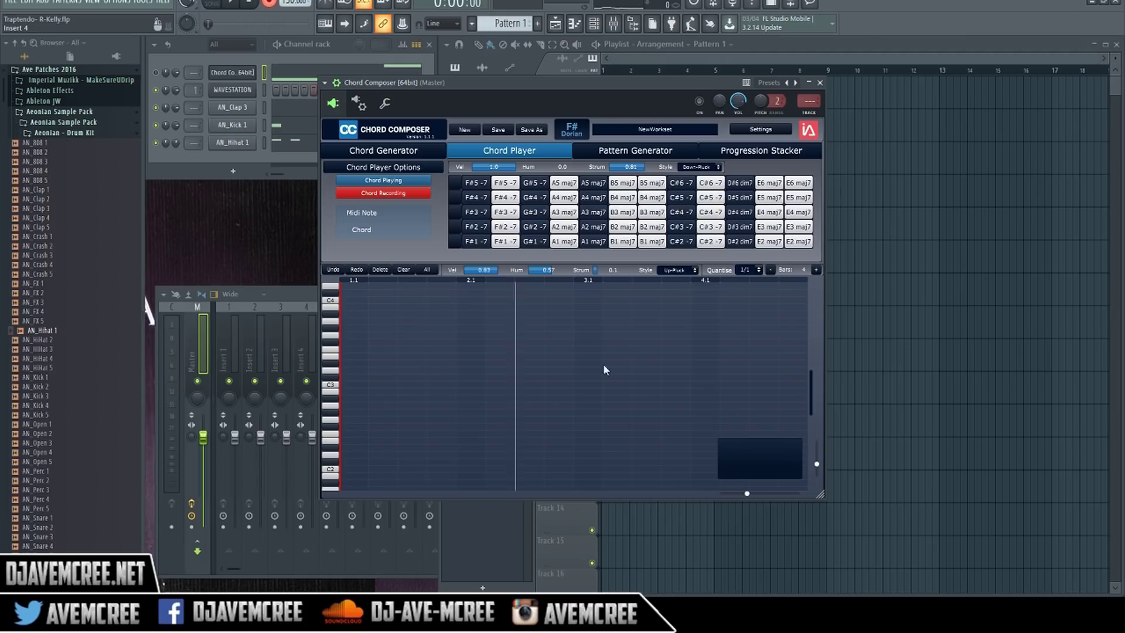
pyautogui.click(479, 276)
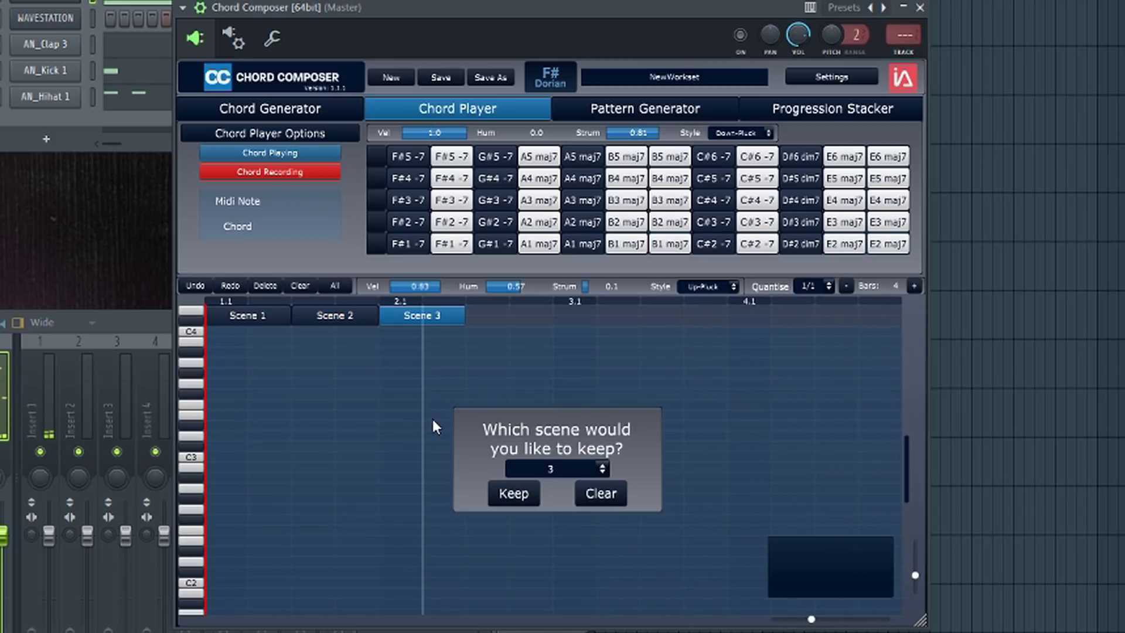
pyautogui.click(567, 468)
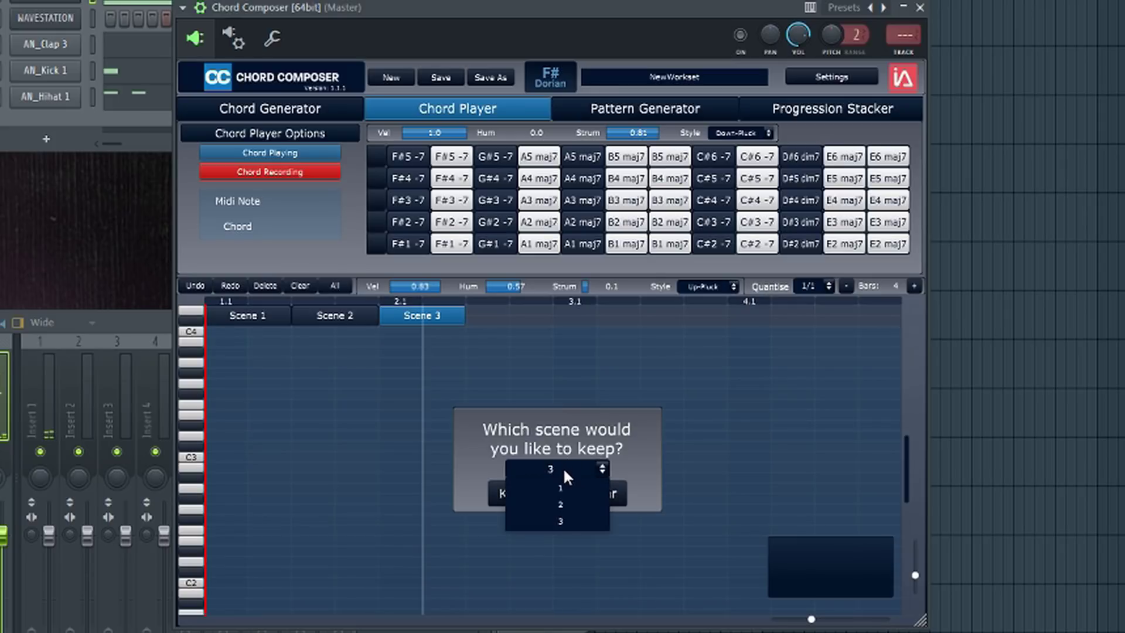
pyautogui.click(566, 503)
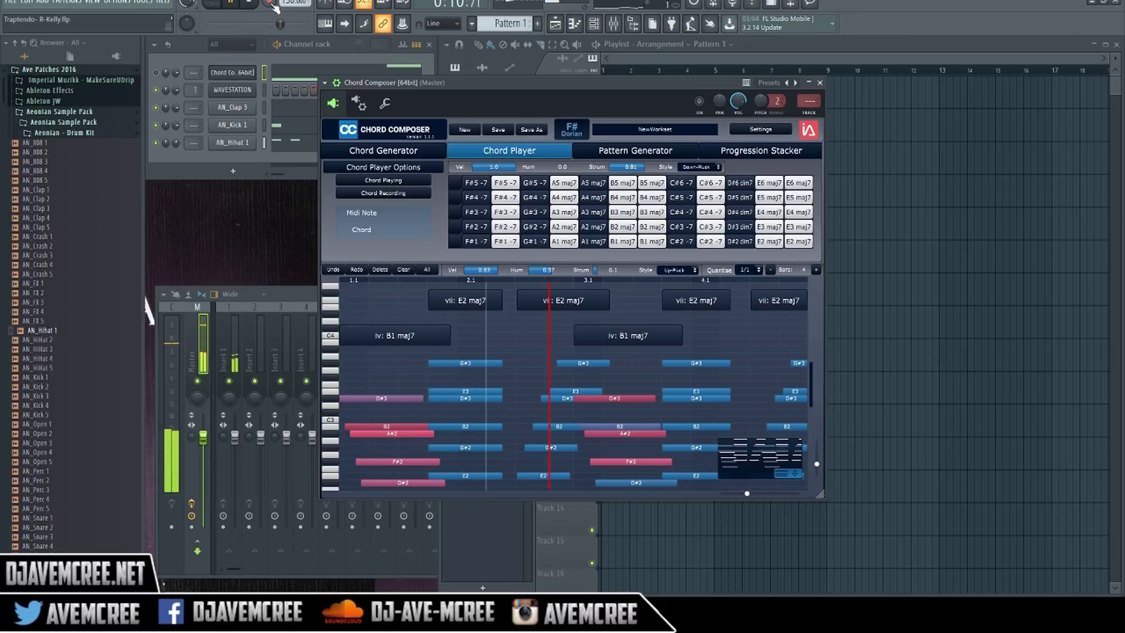
# - Stop playback and try placing the recorded progression's MIDI notes in the WAVESTATION channel
pyautogui.press('space')
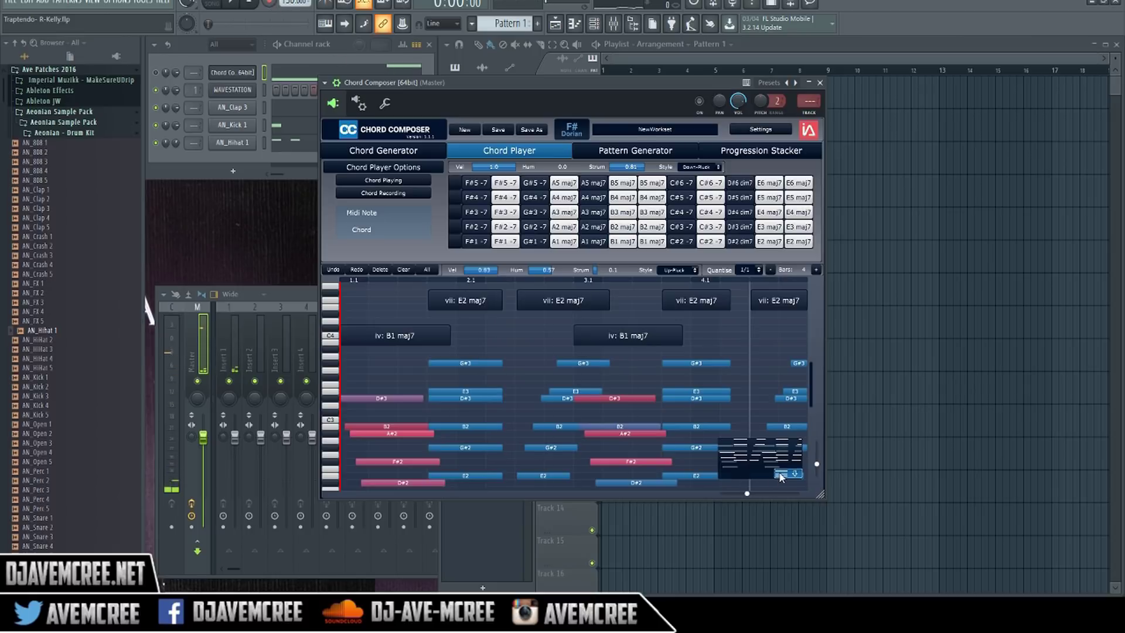
pyautogui.click(285, 97)
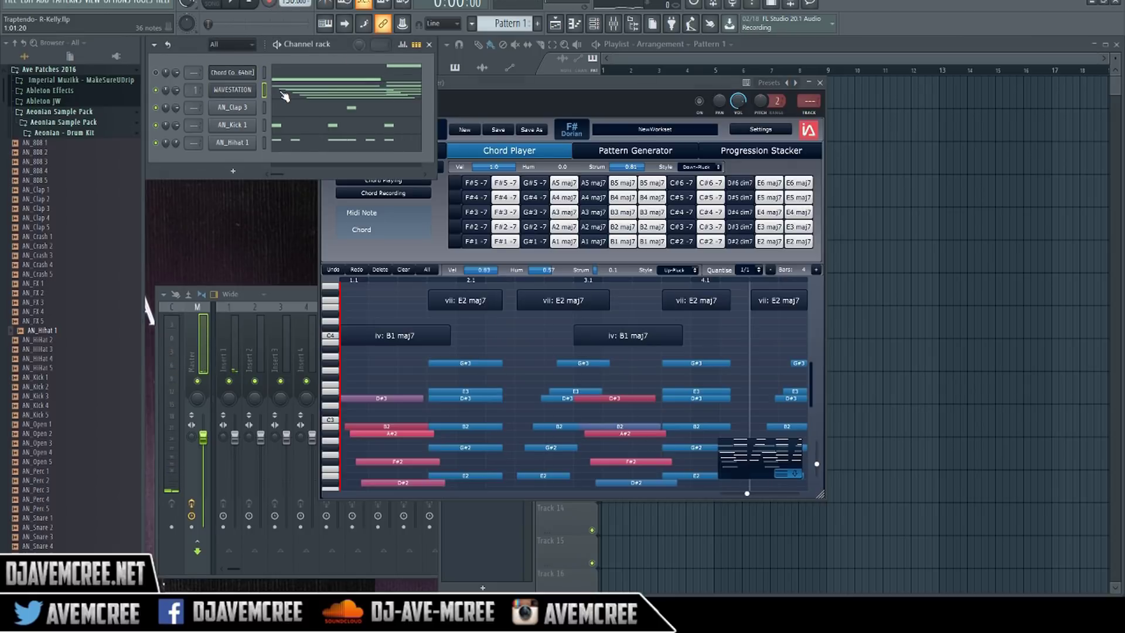
pyautogui.click(319, 97)
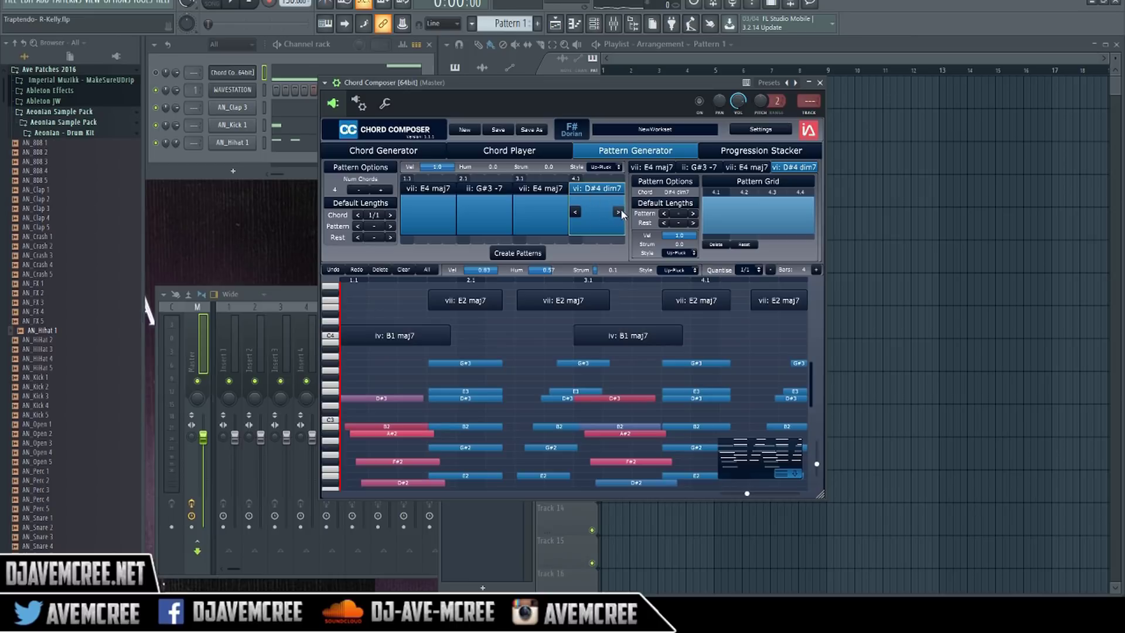
# - In the Pattern Generator, set the pattern length of the third-bar E4 maj7 chord to 1/4
pyautogui.click(546, 192)
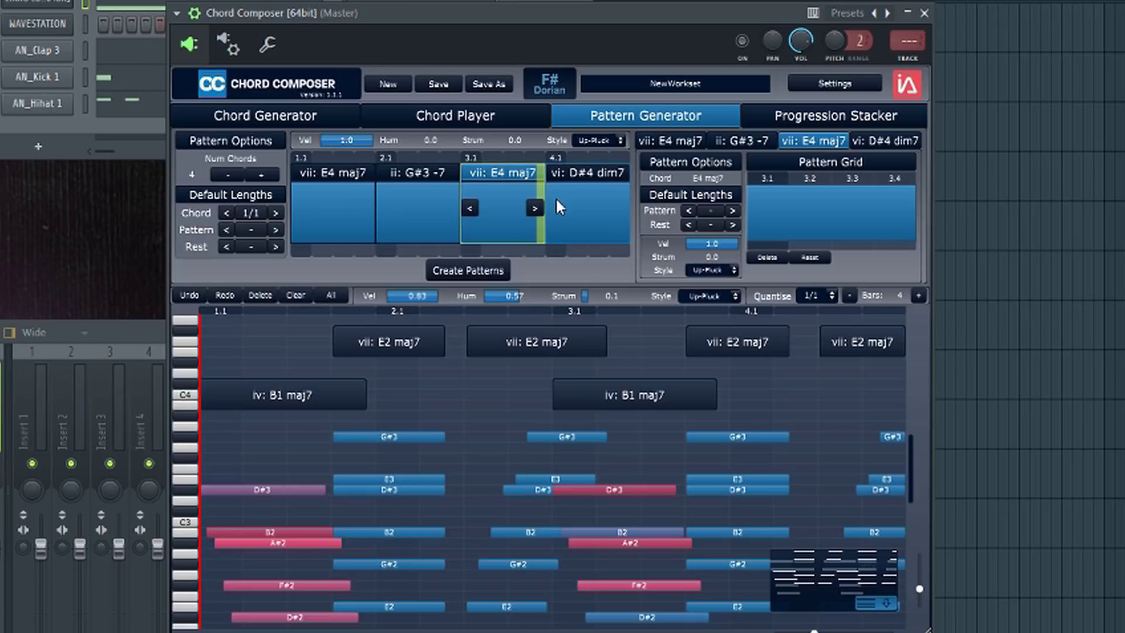
pyautogui.click(733, 212)
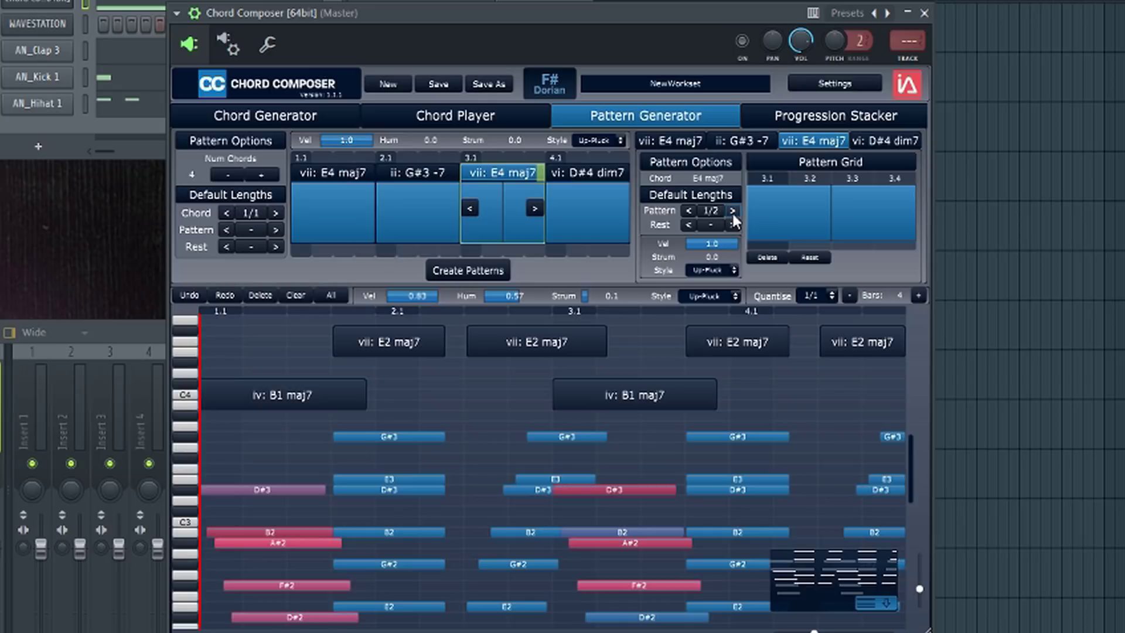
pyautogui.click(732, 211)
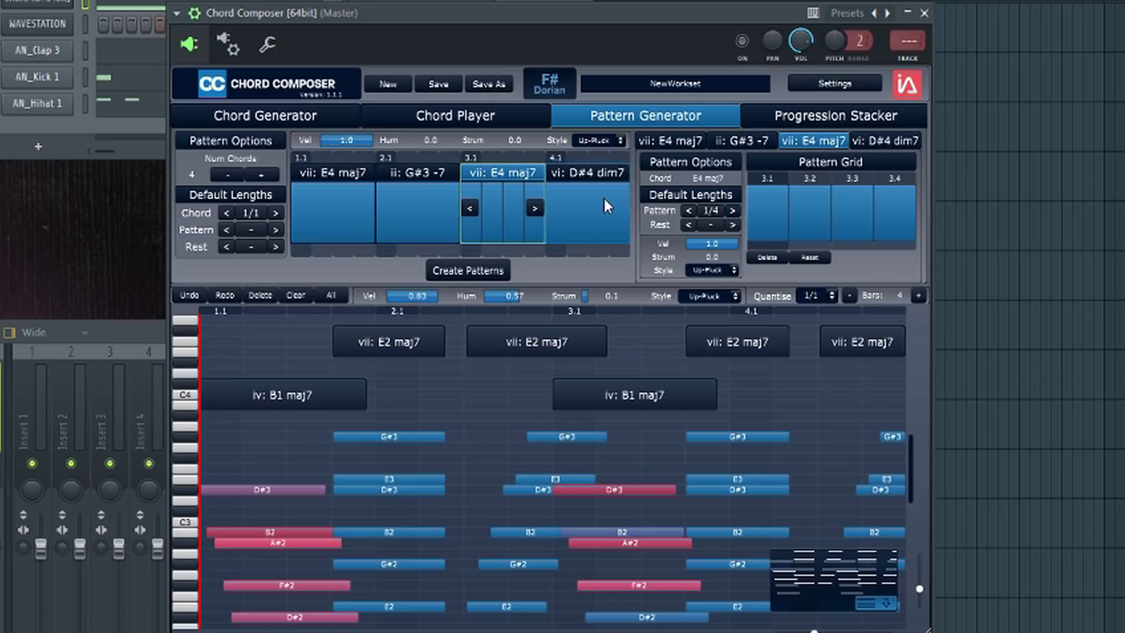
# - Try the Down-Pluck style on the third-bar E4 maj7 pattern and return its style to Up-Pluck
pyautogui.click(716, 268)
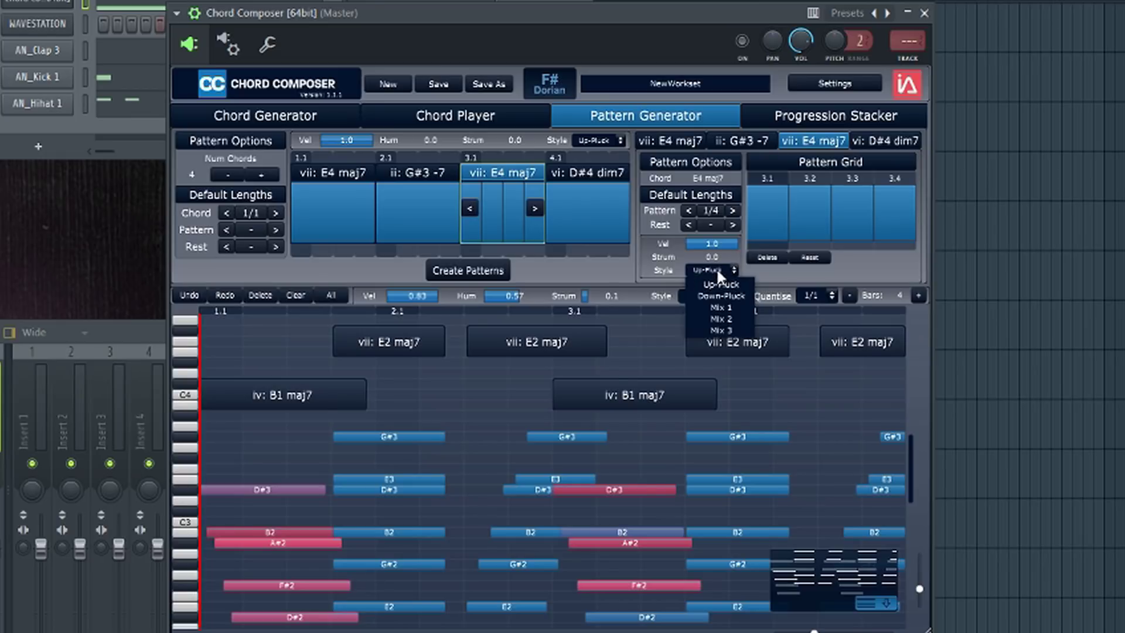
pyautogui.click(718, 296)
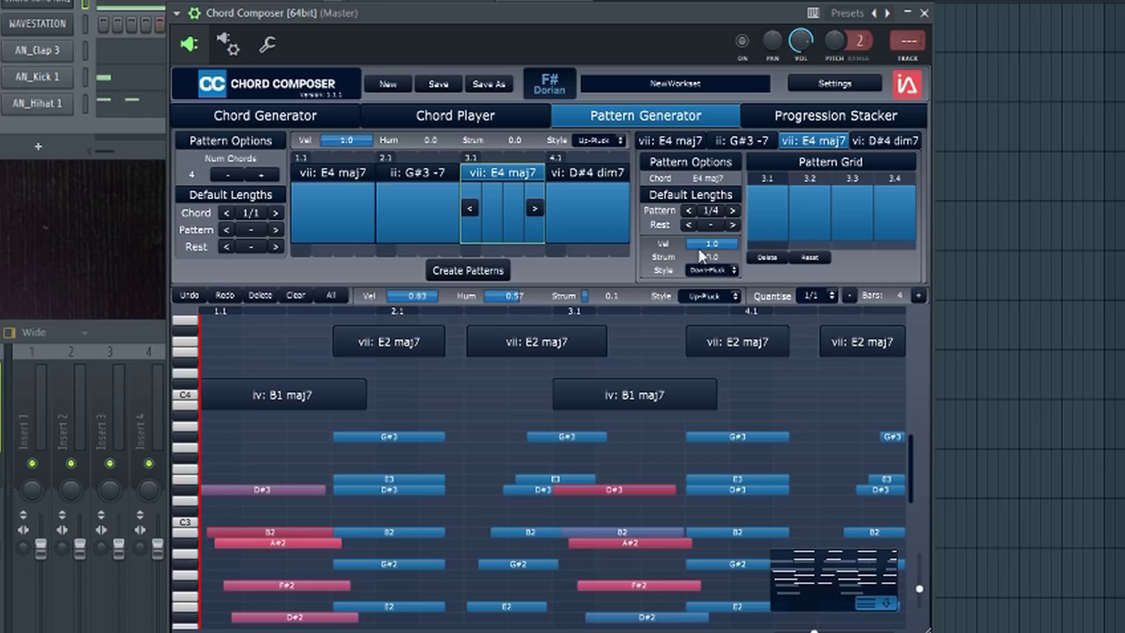
pyautogui.click(809, 258)
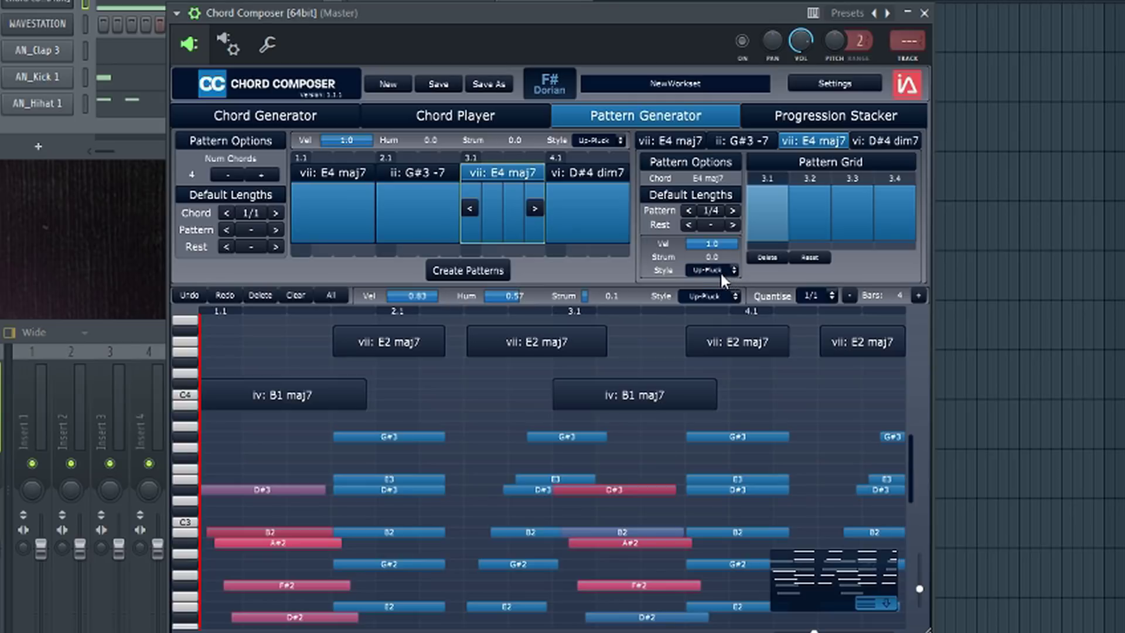
# - Create the patterns from the Pattern Generator settings and play the resulting progression
pyautogui.click(498, 266)
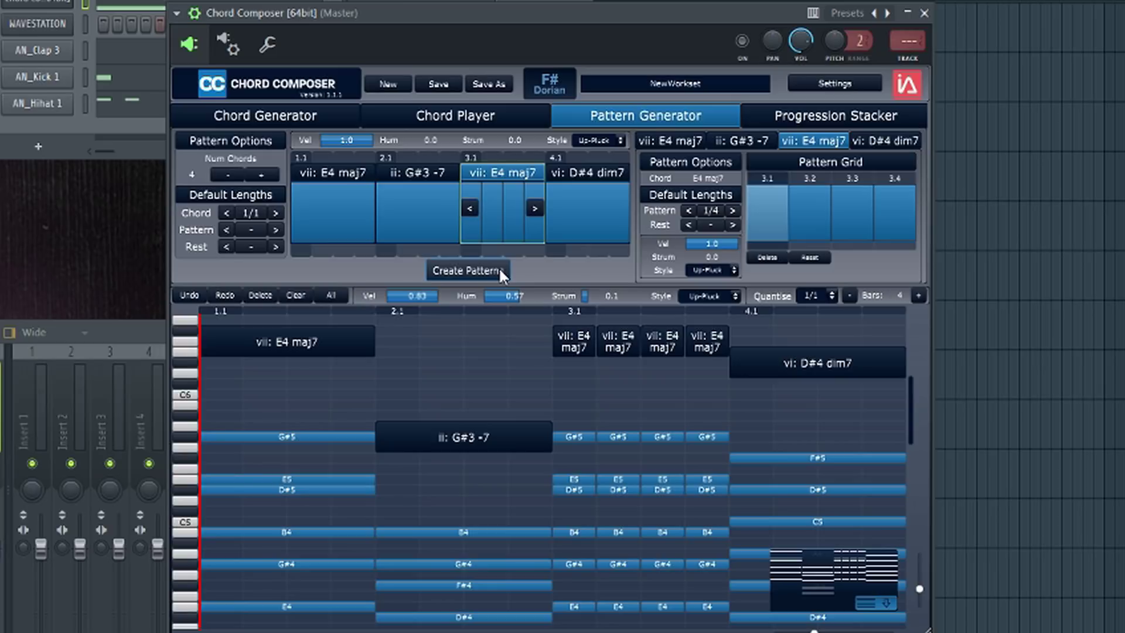
pyautogui.press('space')
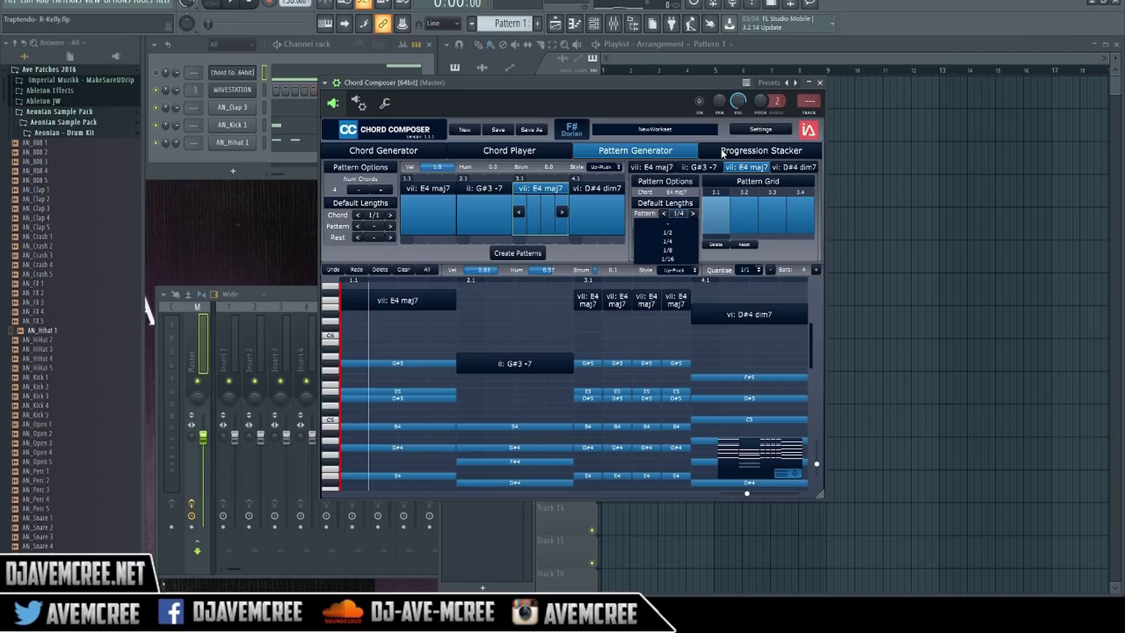
# - Copy Progression 1 into the second slot of the Progression Stacker and select that slot
pyautogui.click(722, 152)
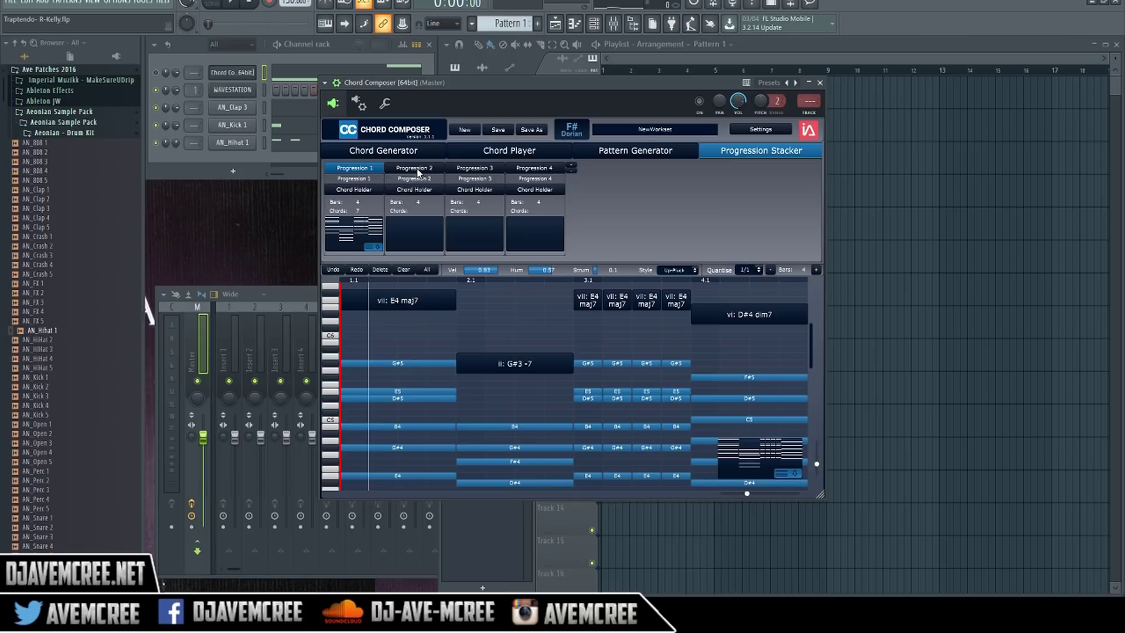
pyautogui.moveTo(369, 193); pyautogui.dragTo(434, 199)
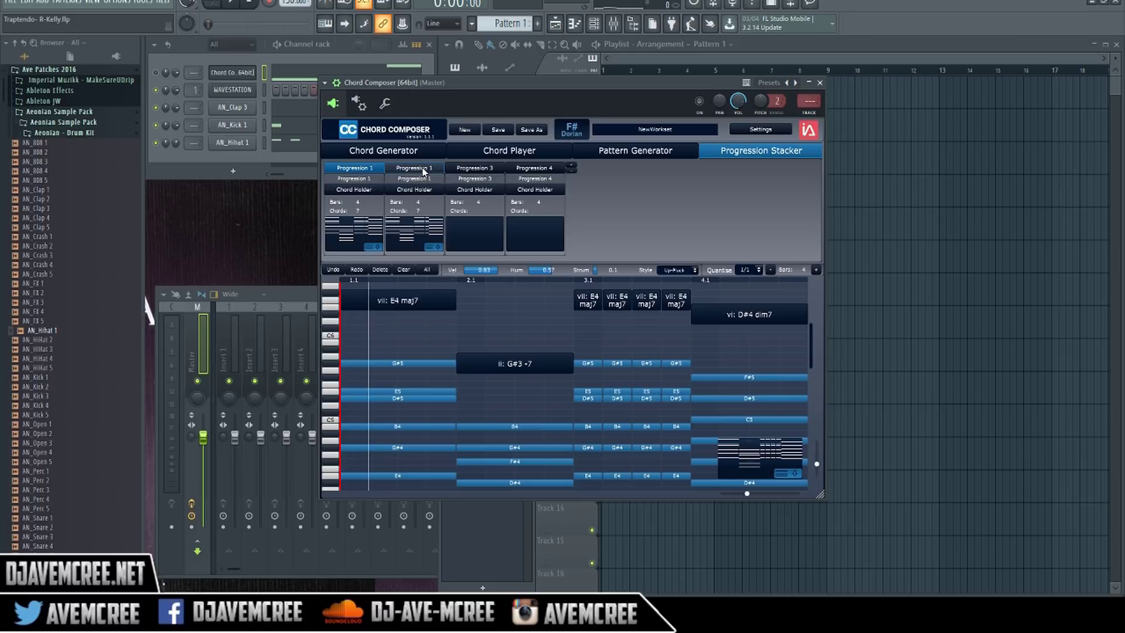
pyautogui.click(423, 170)
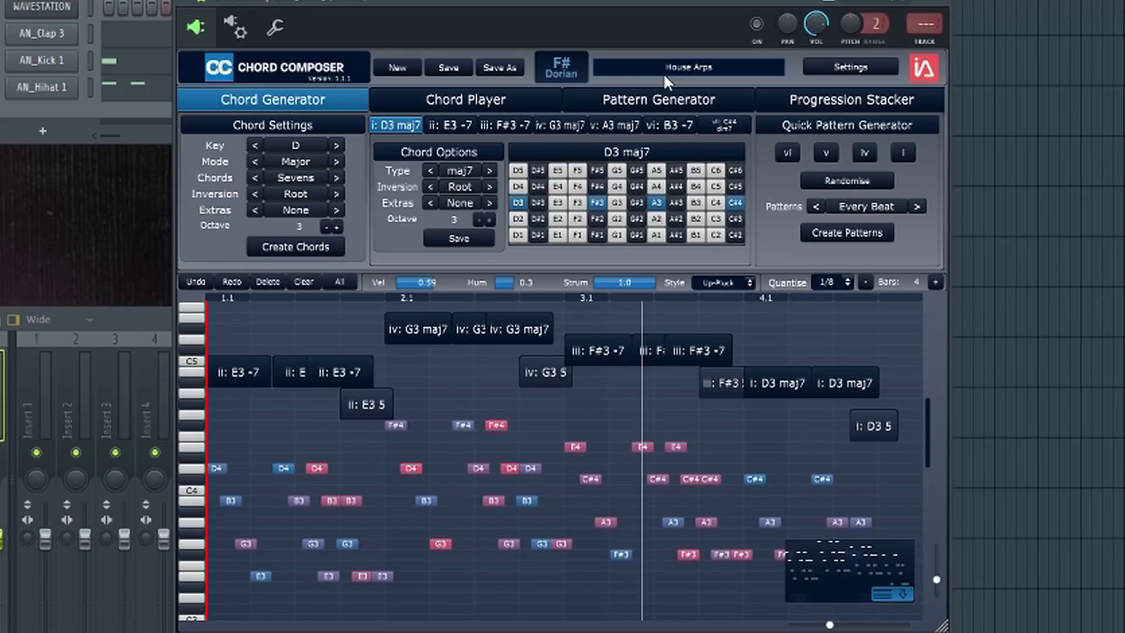
# - Audition the House Arps preset and load Slow Arps from the factory Arps category
pyautogui.press('space')
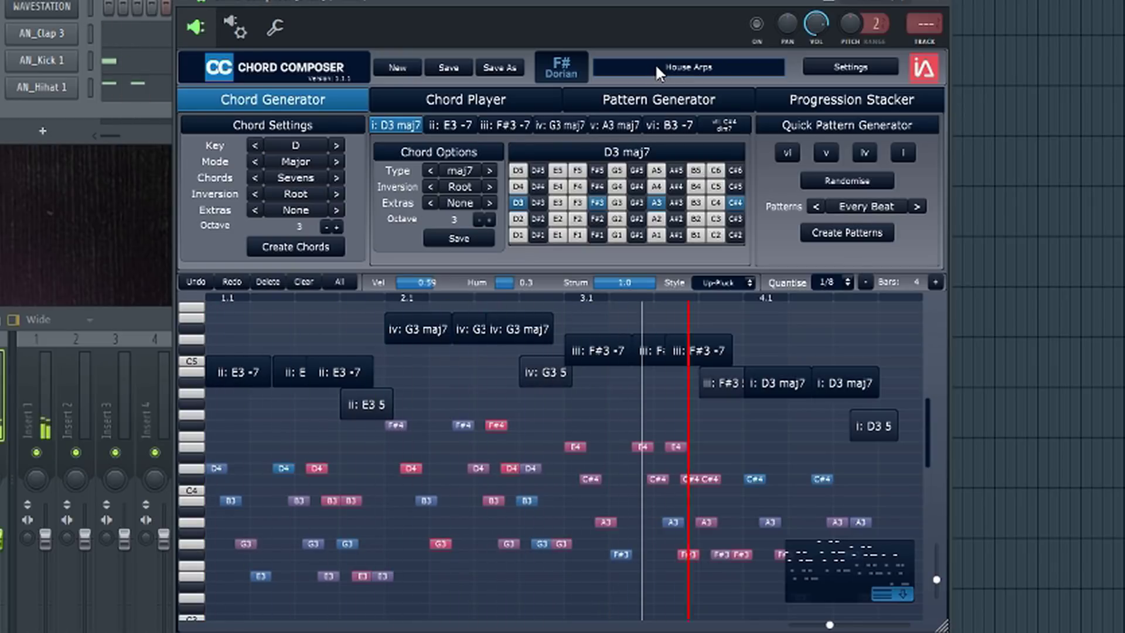
pyautogui.click(655, 64)
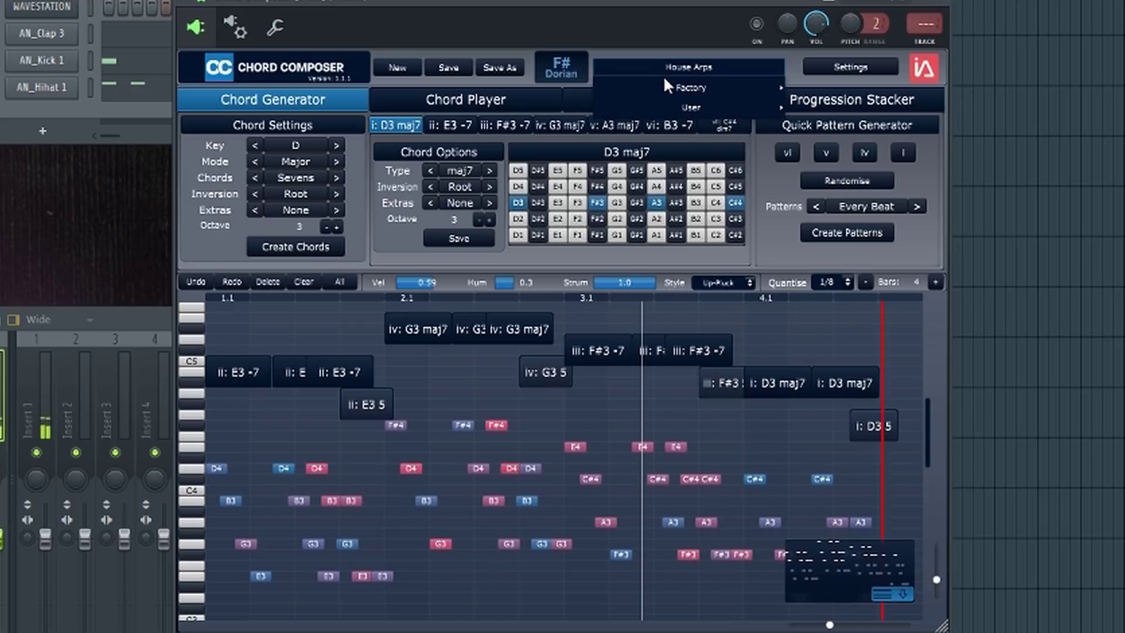
pyautogui.moveTo(688, 82)
pyautogui.moveTo(836, 111)
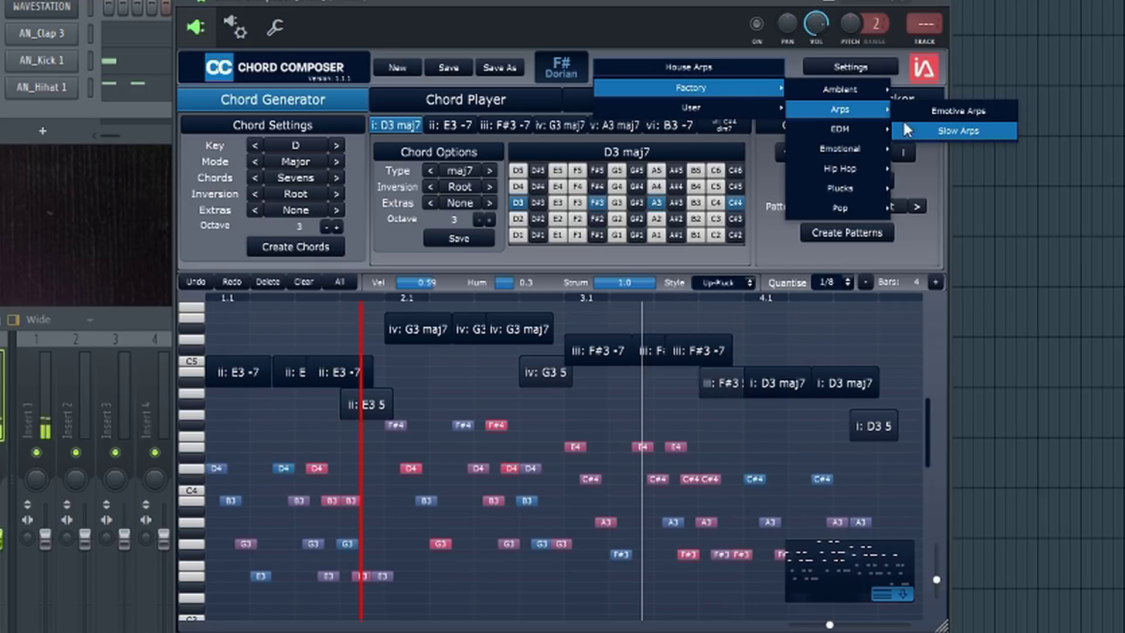
pyautogui.click(923, 126)
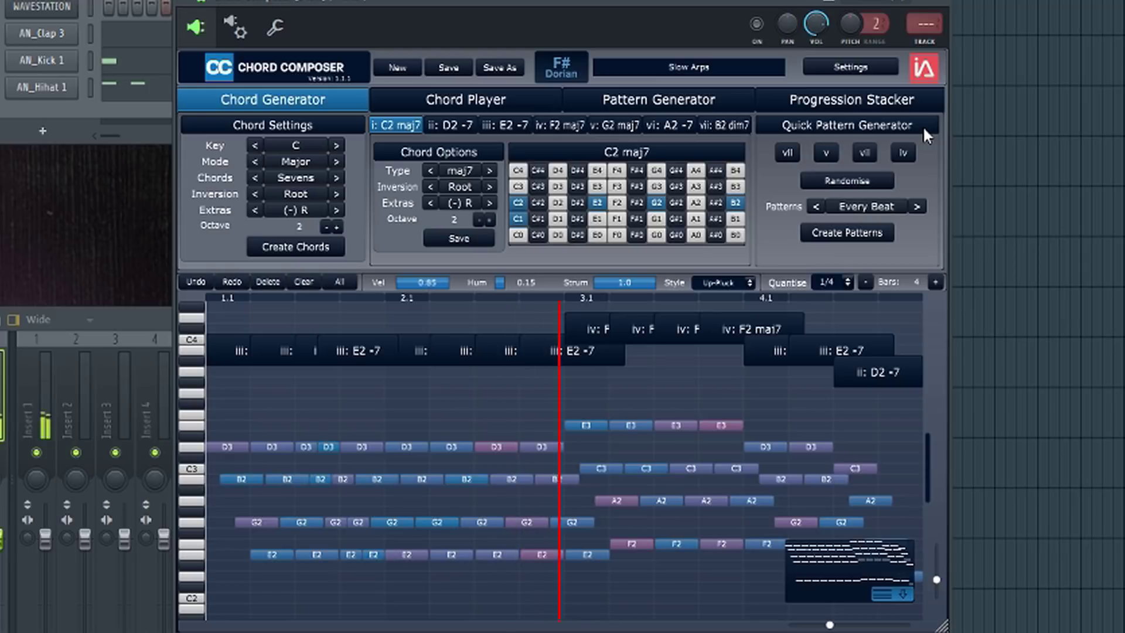
# - Audition the Laid Back Keys preset from the factory Ambient category
pyautogui.click(709, 65)
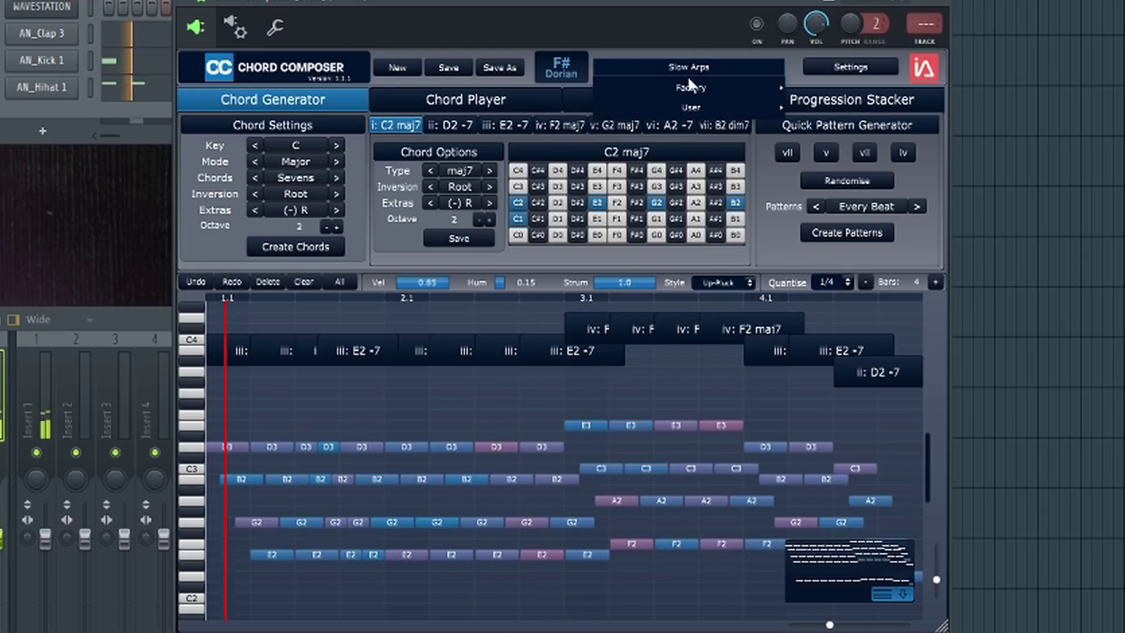
pyautogui.moveTo(686, 88)
pyautogui.moveTo(828, 90)
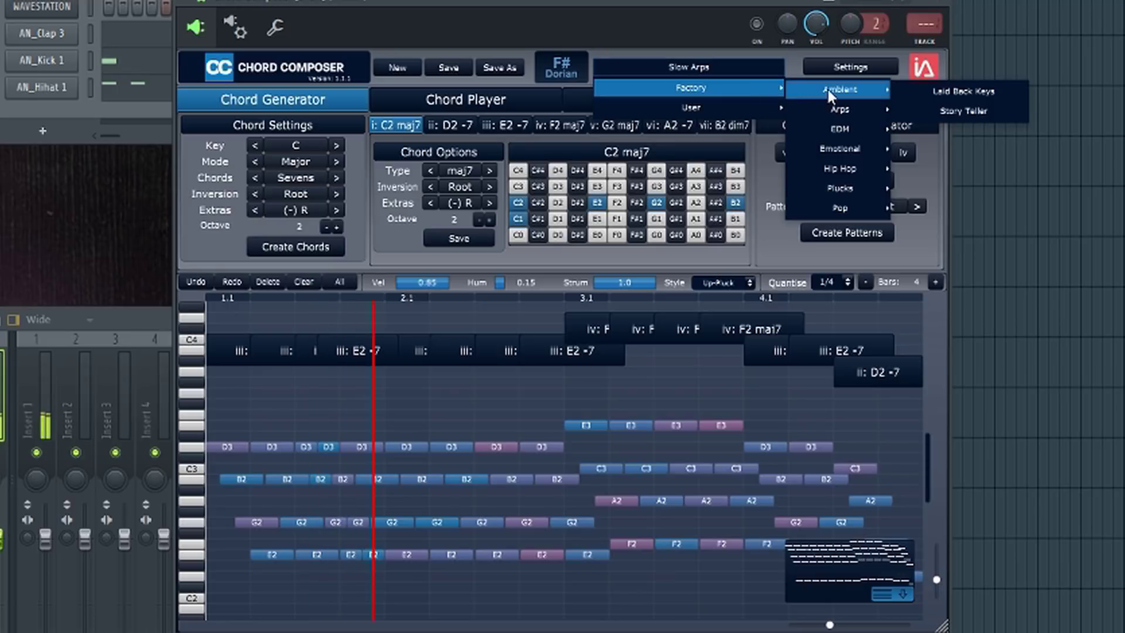
pyautogui.click(948, 87)
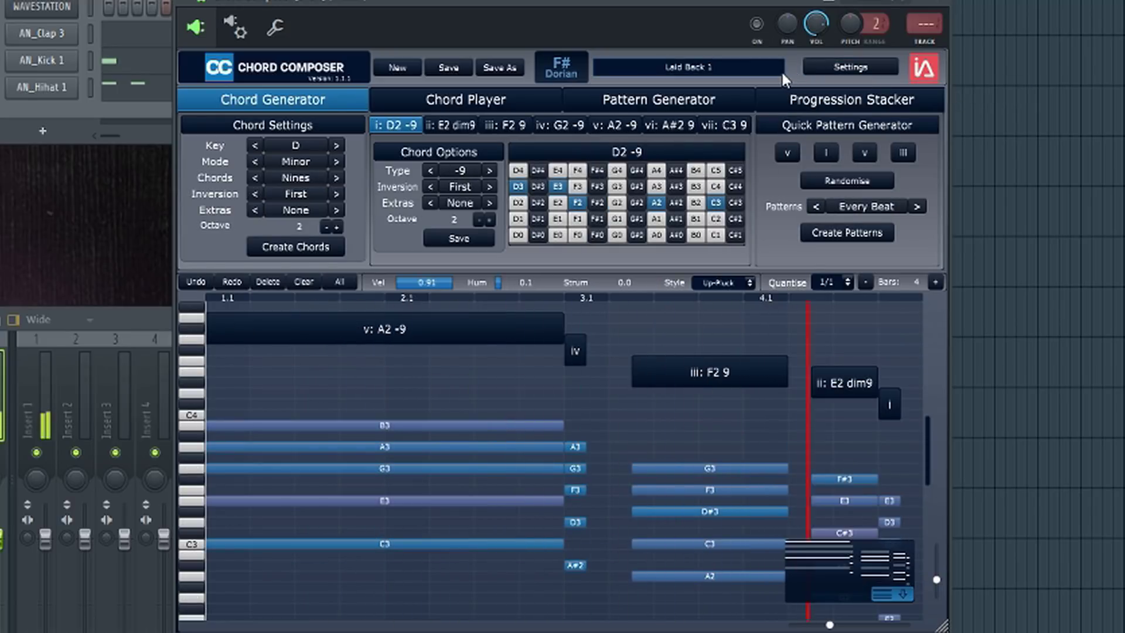
# - Browse the user presets, and load the first preset, Hip Hop 1, from the factory Hip Hop category
pyautogui.click(733, 68)
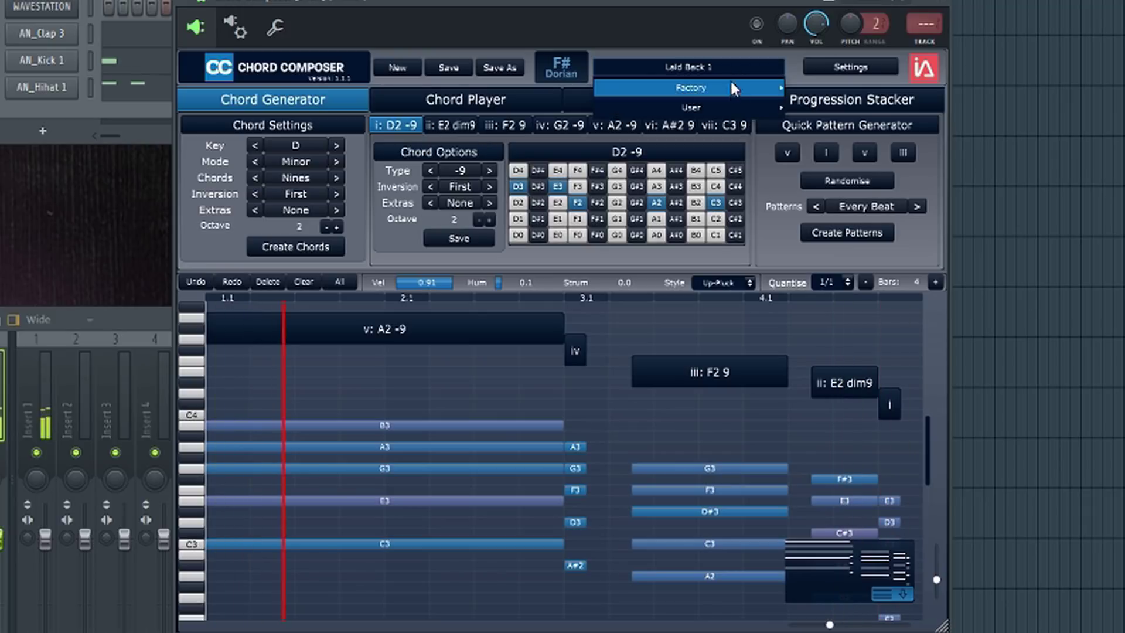
pyautogui.moveTo(751, 107)
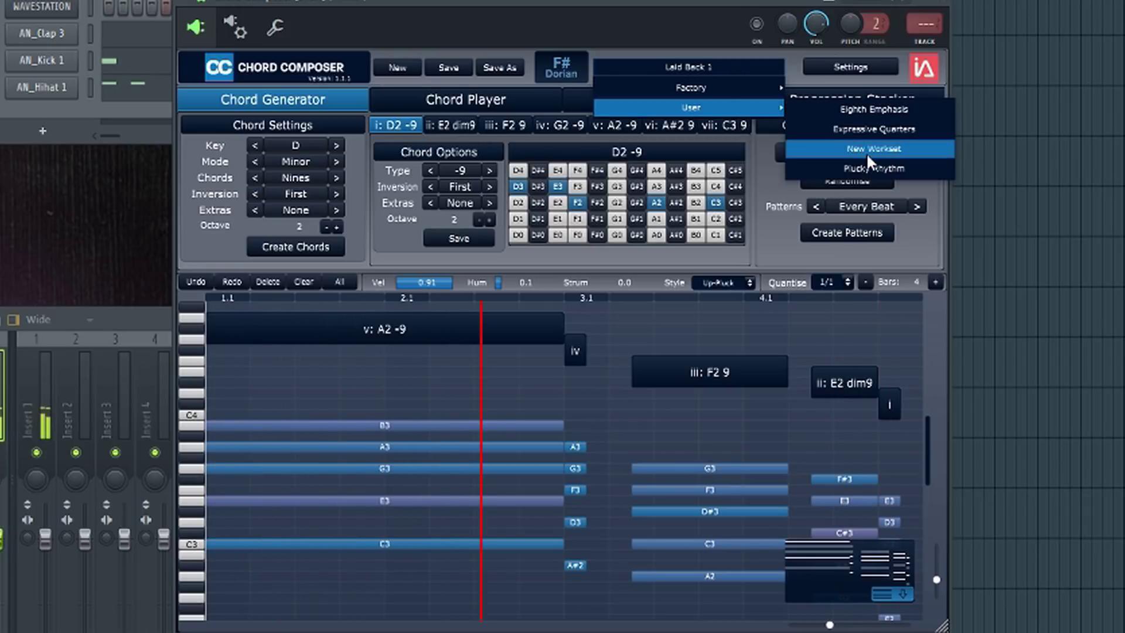
pyautogui.moveTo(754, 86)
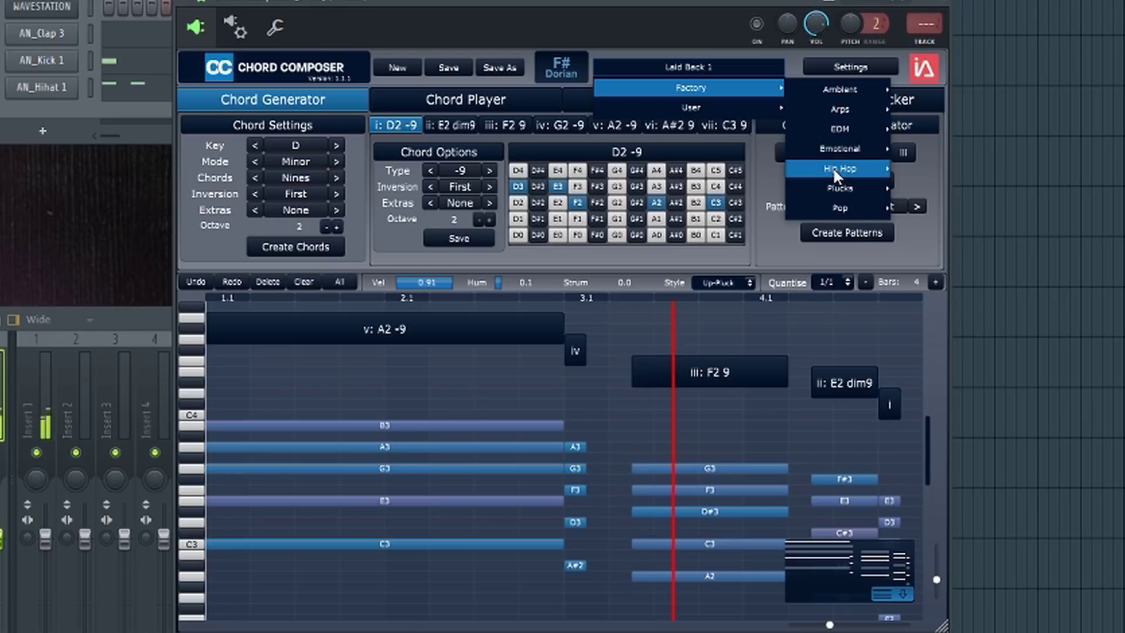
pyautogui.moveTo(832, 167)
pyautogui.click(918, 170)
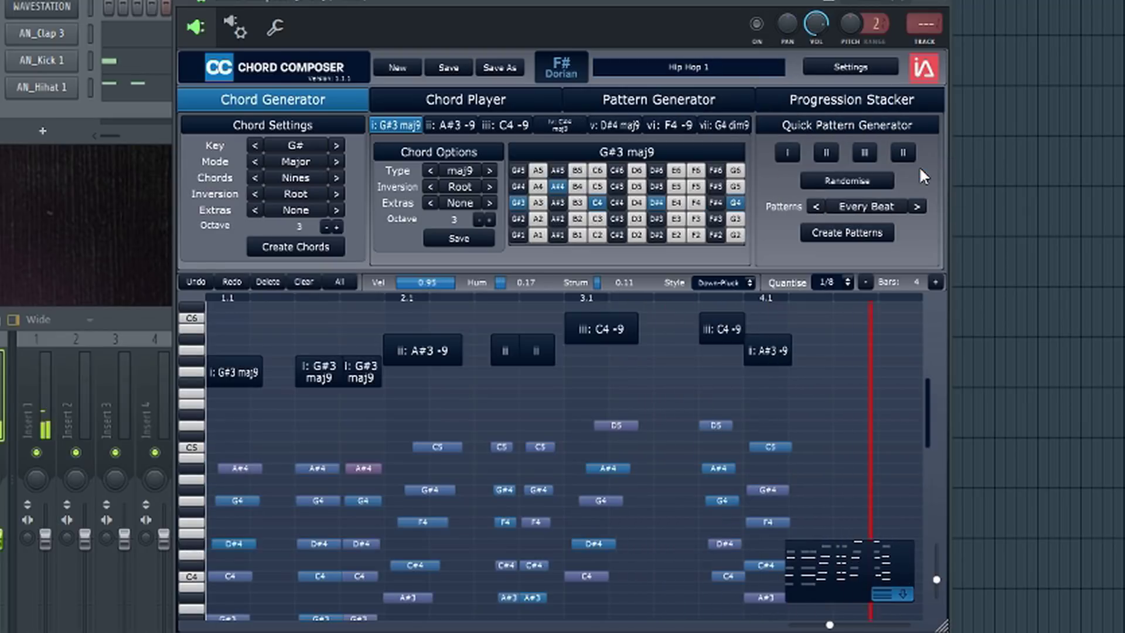